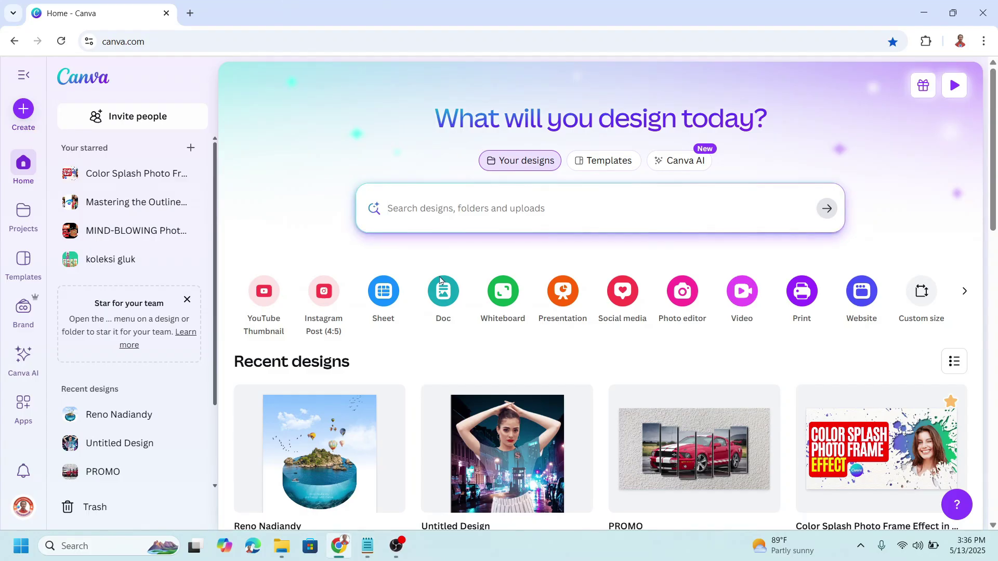
Create a blank Instagram Post (4:5) design from the Canva home page
click(321, 312)
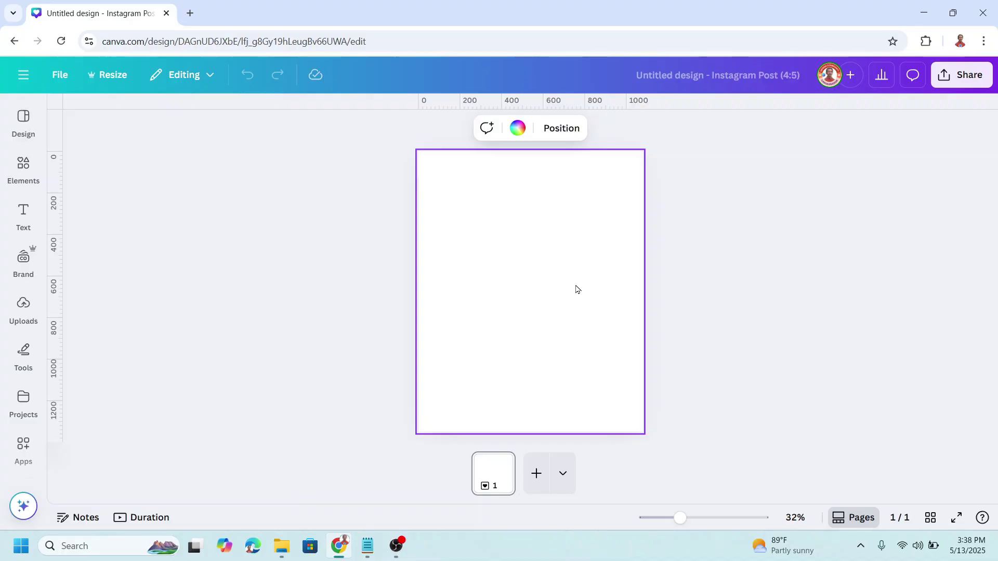
click(519, 128)
Make the page background black and add the striped popcorn bucket photo from 'food bucket' photos
click(72, 393)
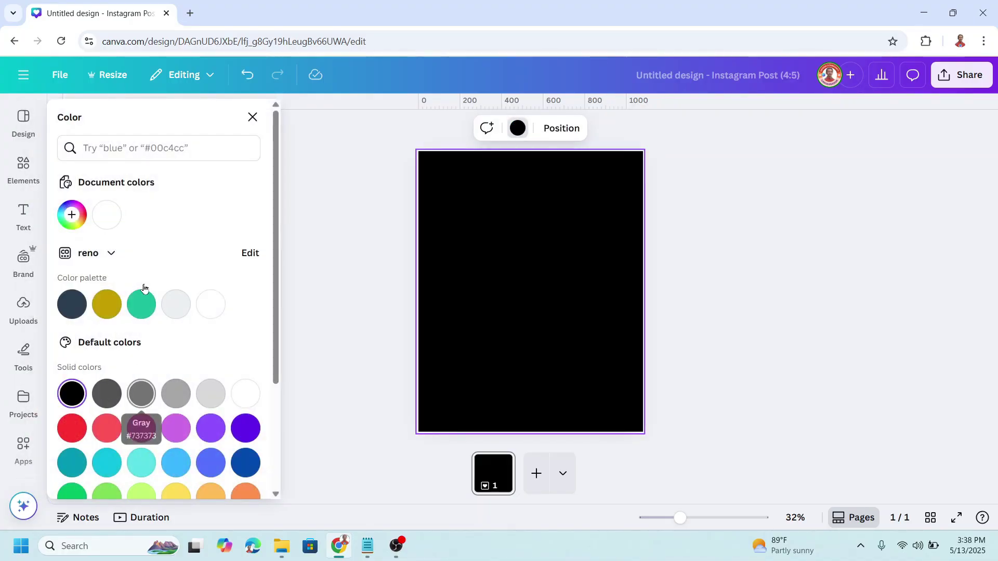
click(21, 172)
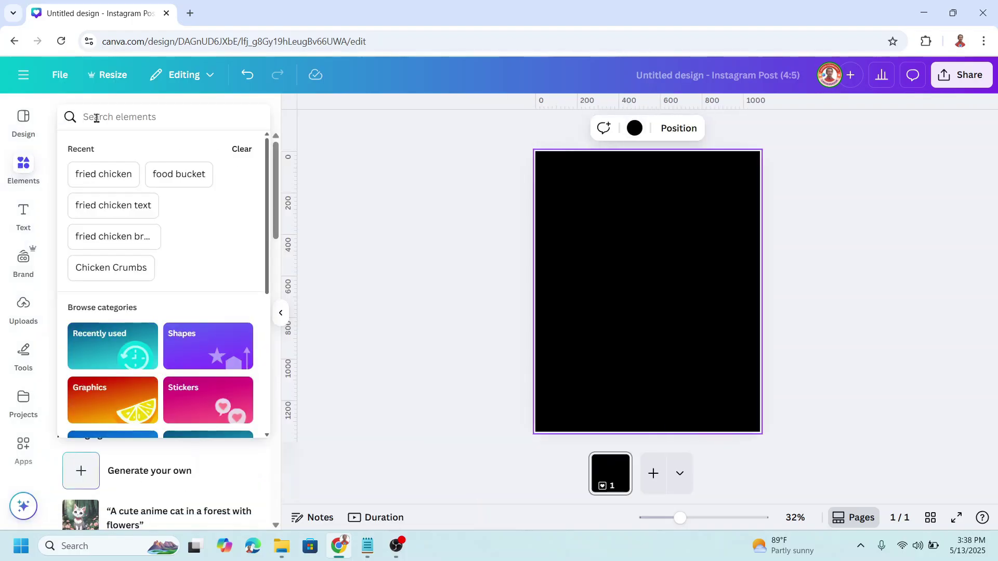
click(179, 175)
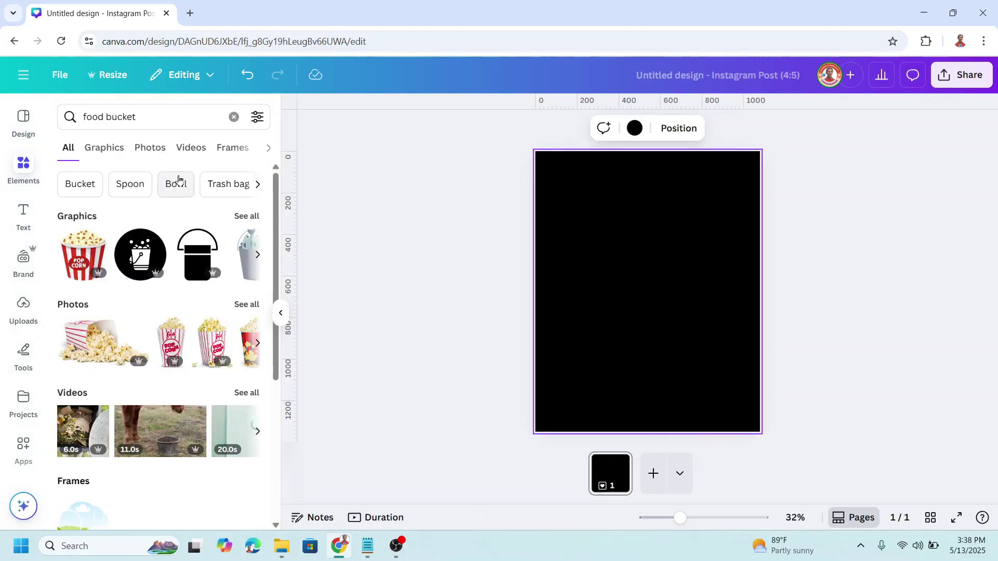
click(246, 305)
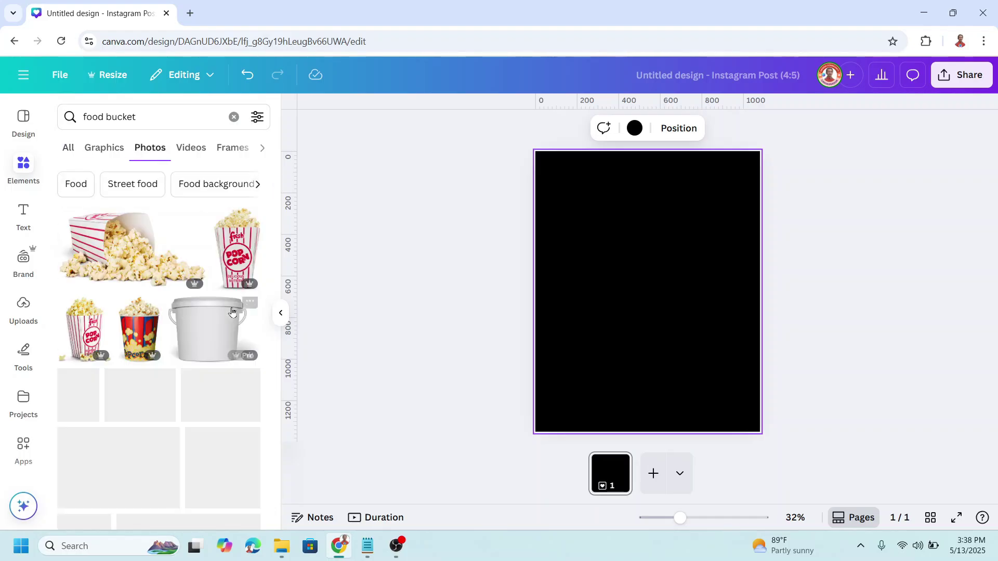
scroll(215, 331, down, 10)
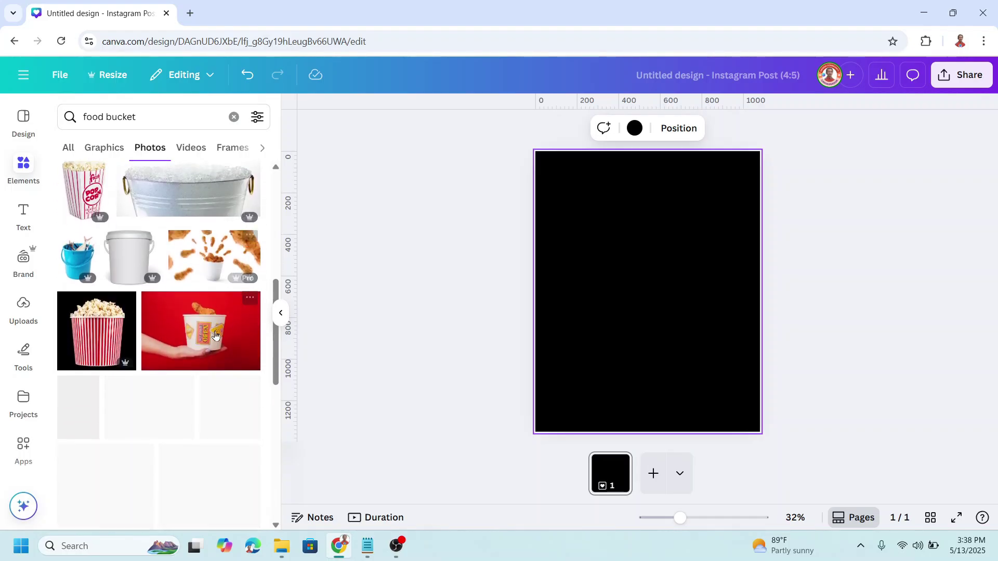
click(87, 277)
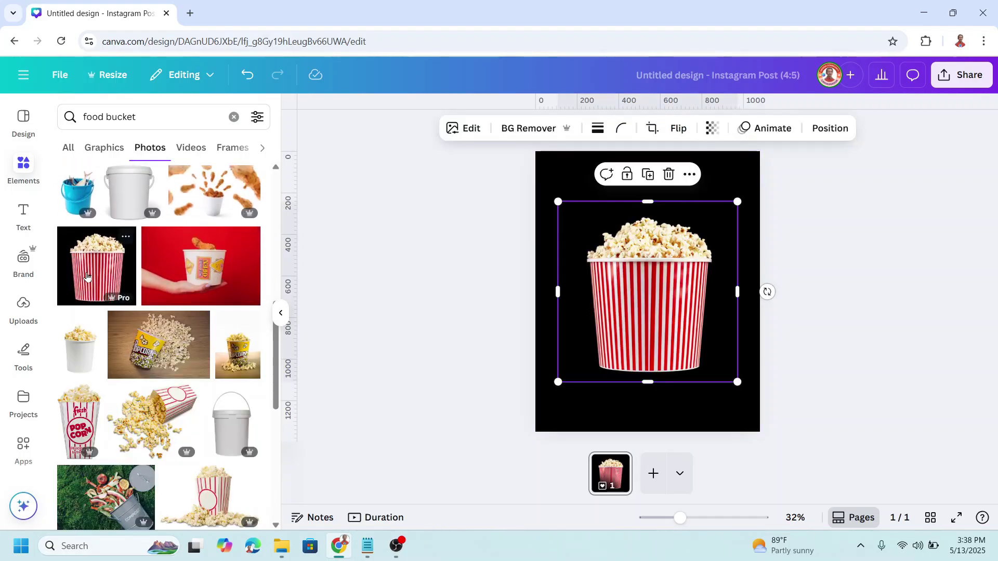
Remove the bucket photo's background, crop off the popcorn, then shrink and centre it low
click(498, 130)
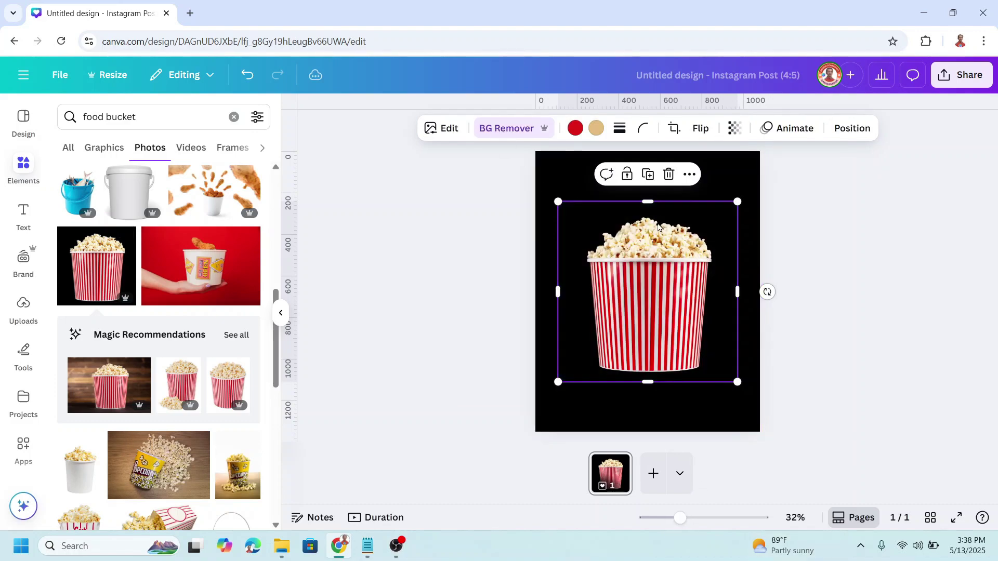
drag(653, 202, 655, 259)
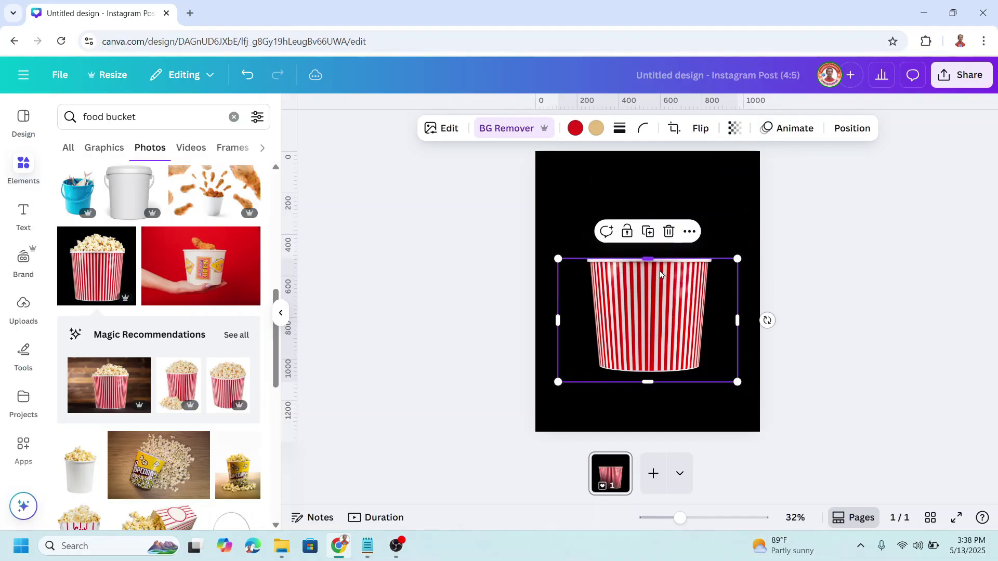
click(712, 518)
scroll(730, 259, down, 5)
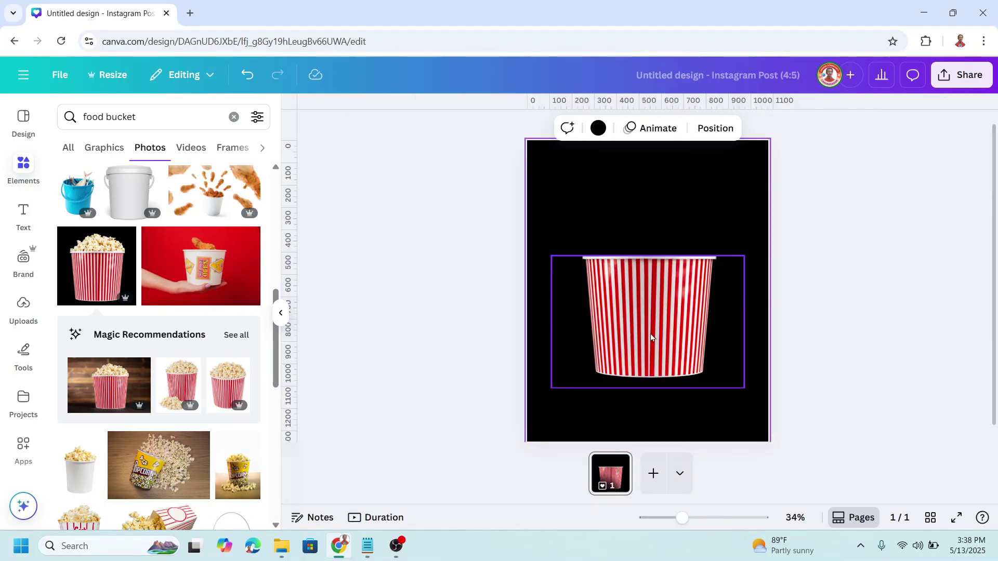
drag(743, 256, 664, 311)
drag(626, 339, 658, 347)
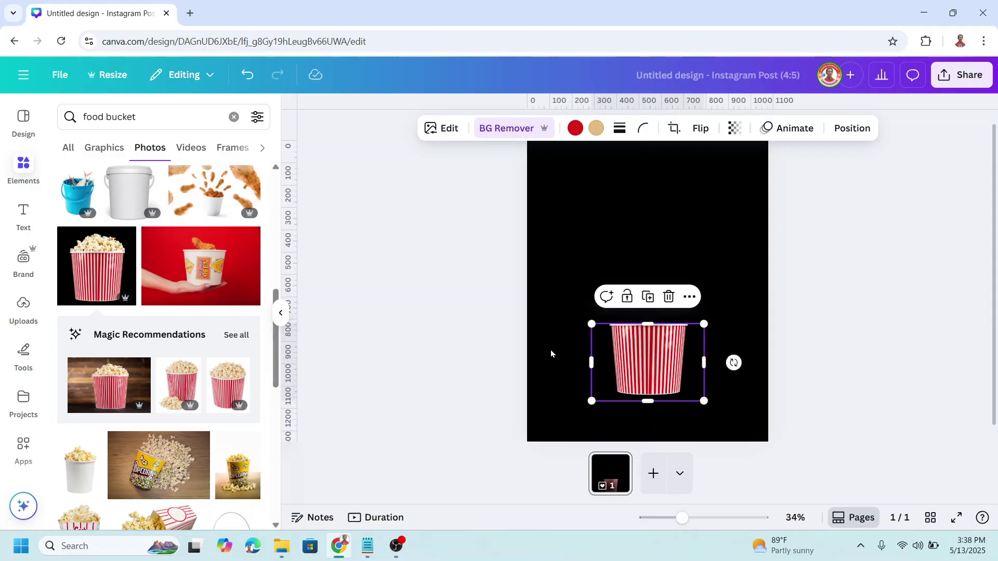
click(234, 117)
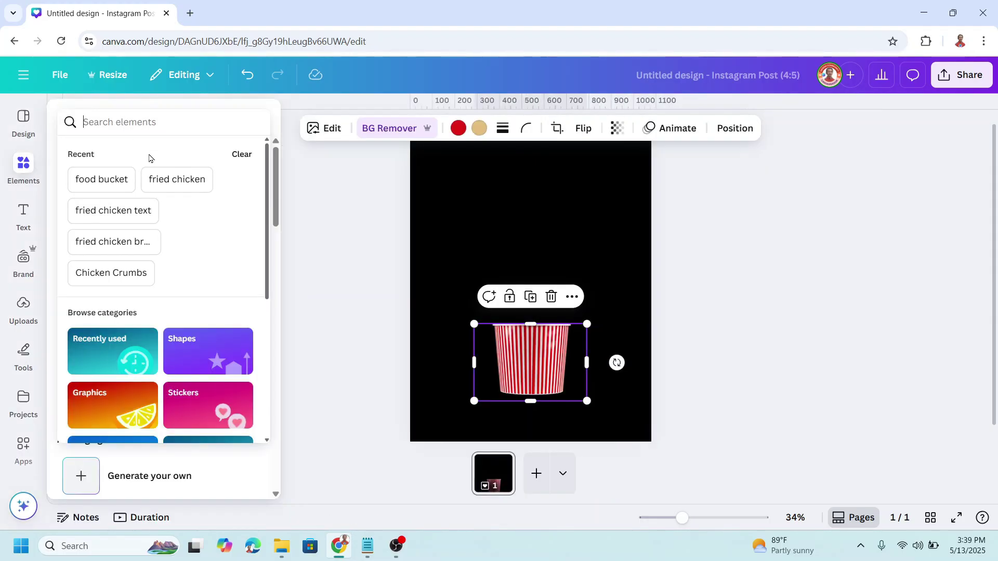
Add two drumstick photos from the 'fried chicken' element search to the page
click(177, 183)
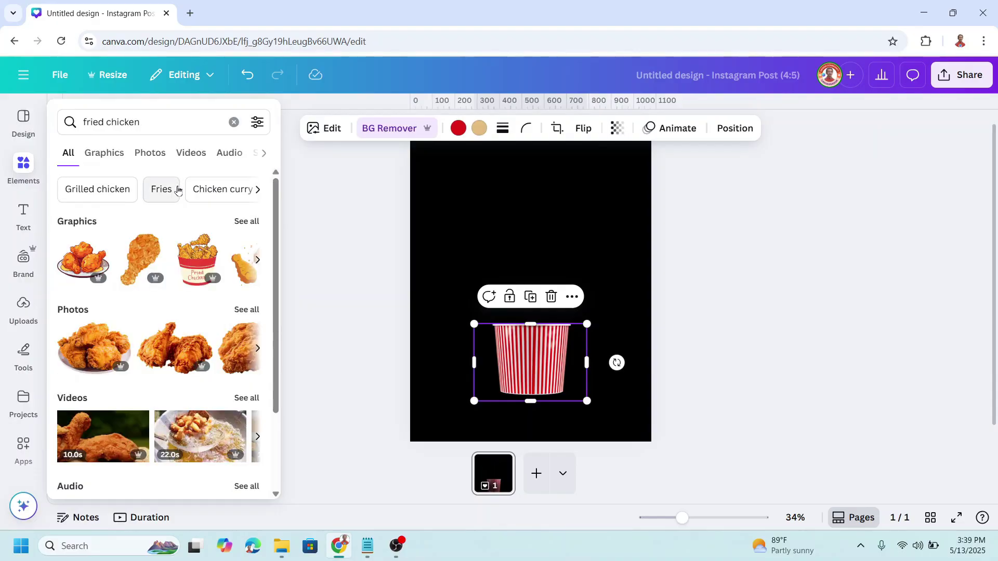
click(247, 310)
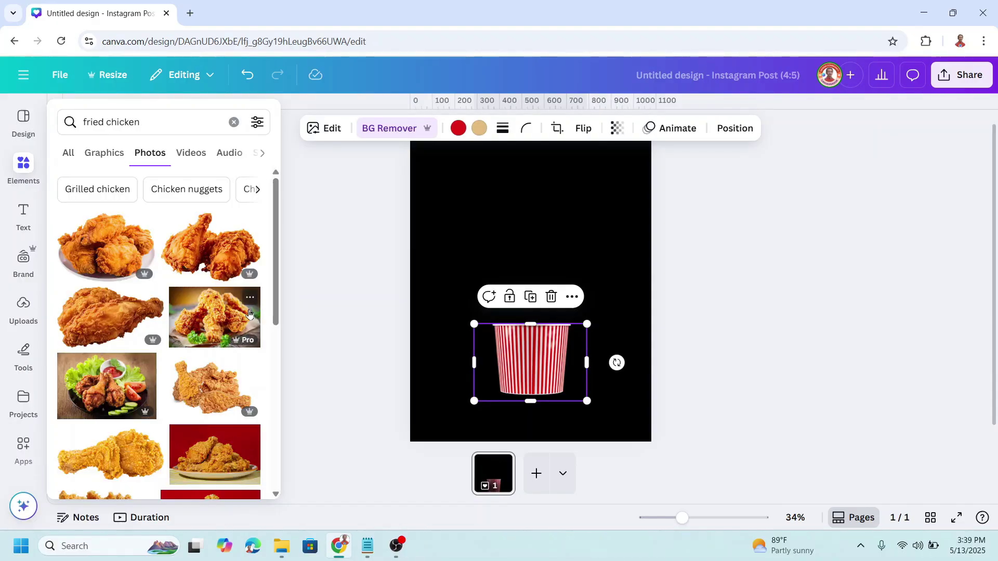
click(126, 313)
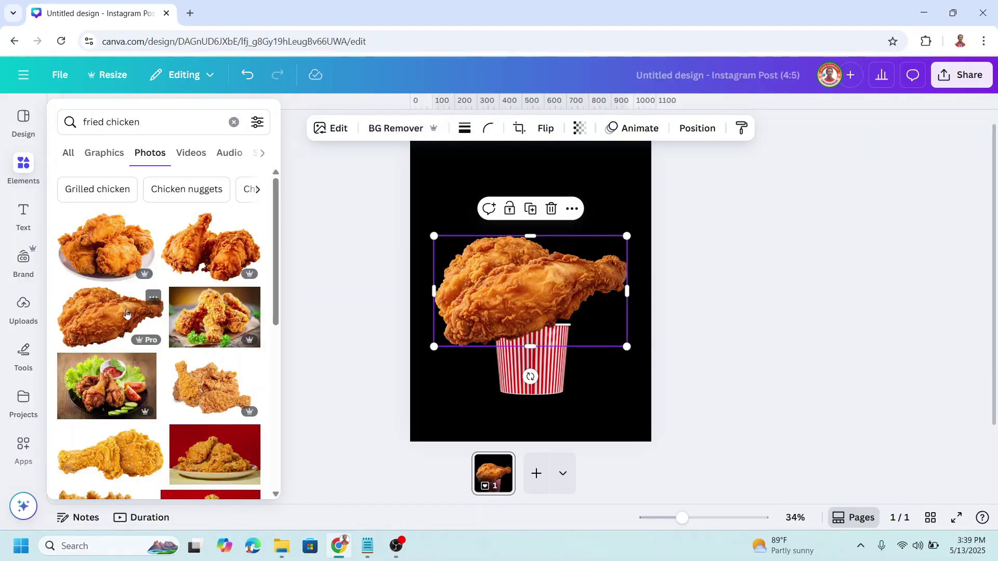
scroll(158, 412, down, 3)
drag(135, 400, 570, 177)
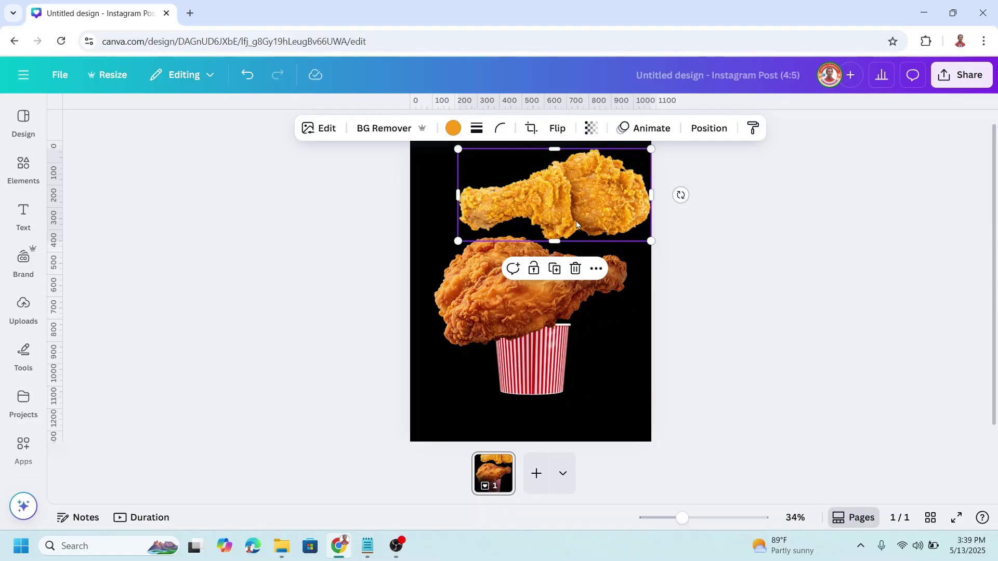
Tint the lower chicken orange #f19217, then shrink both chicken pieces together
click(494, 298)
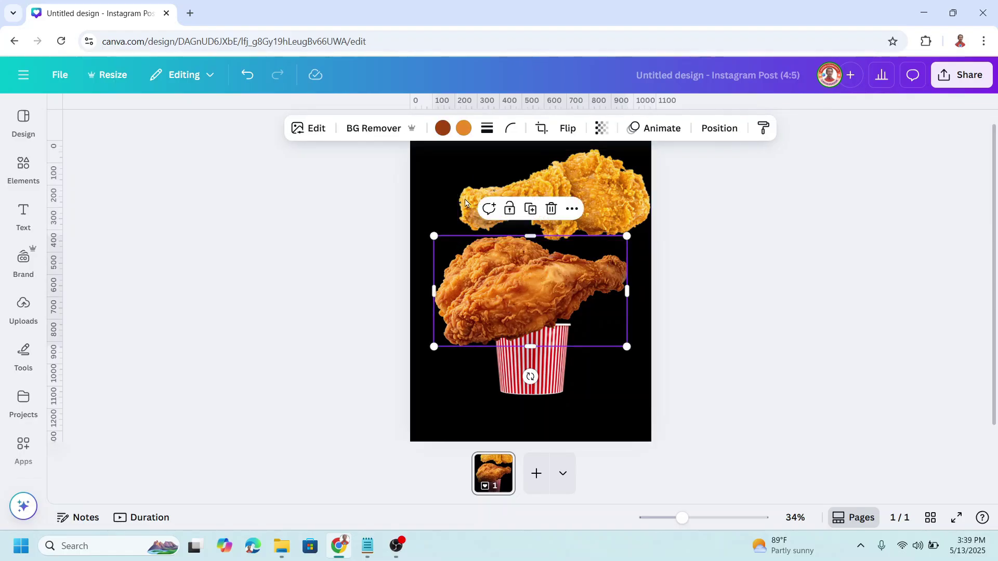
click(444, 130)
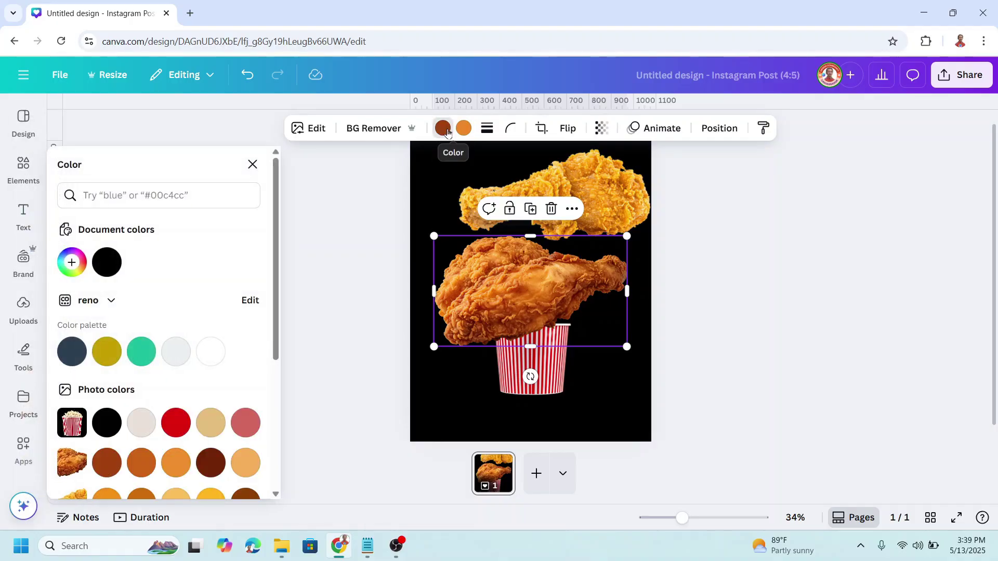
scroll(176, 290, down, 3)
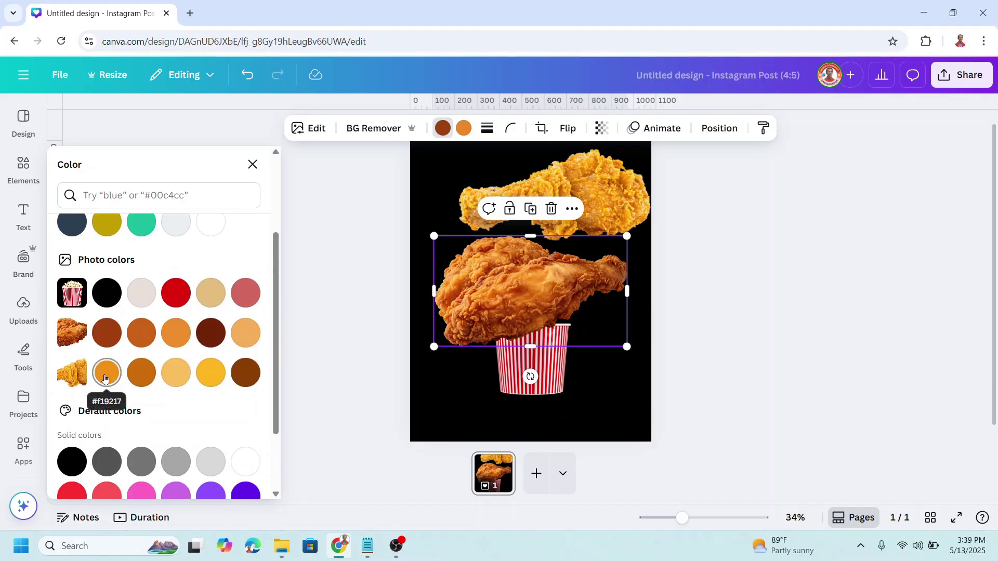
click(104, 378)
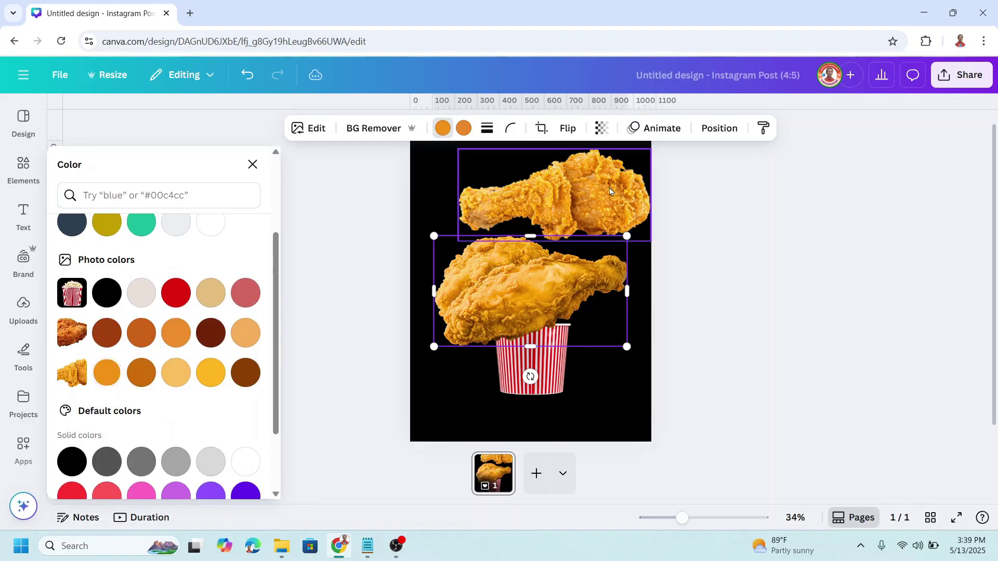
shift+click(641, 159)
drag(650, 149, 522, 291)
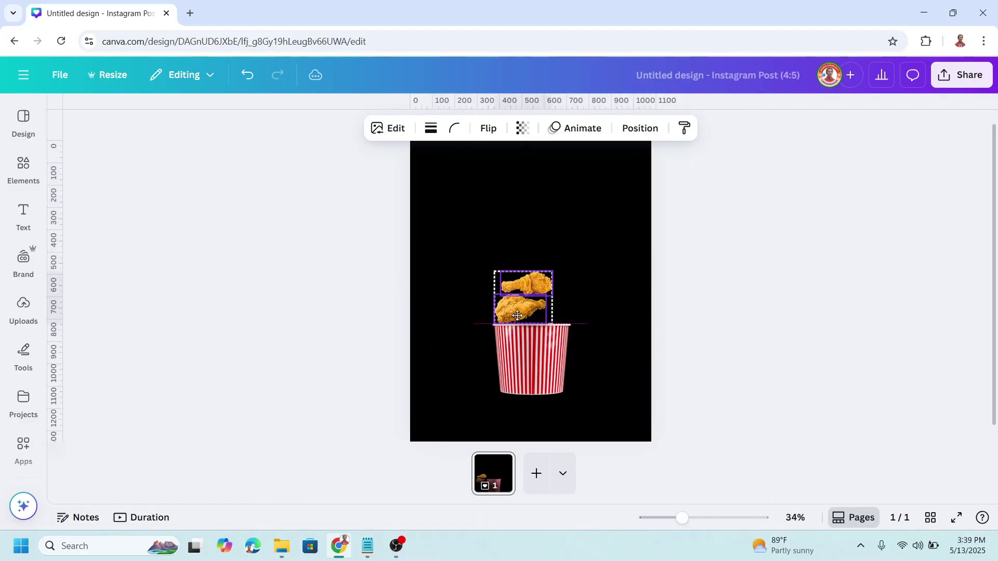
Set the chicken pair on the bucket rim and duplicate the upper-right drumstick twice
click(624, 406)
drag(682, 518, 702, 514)
click(711, 522)
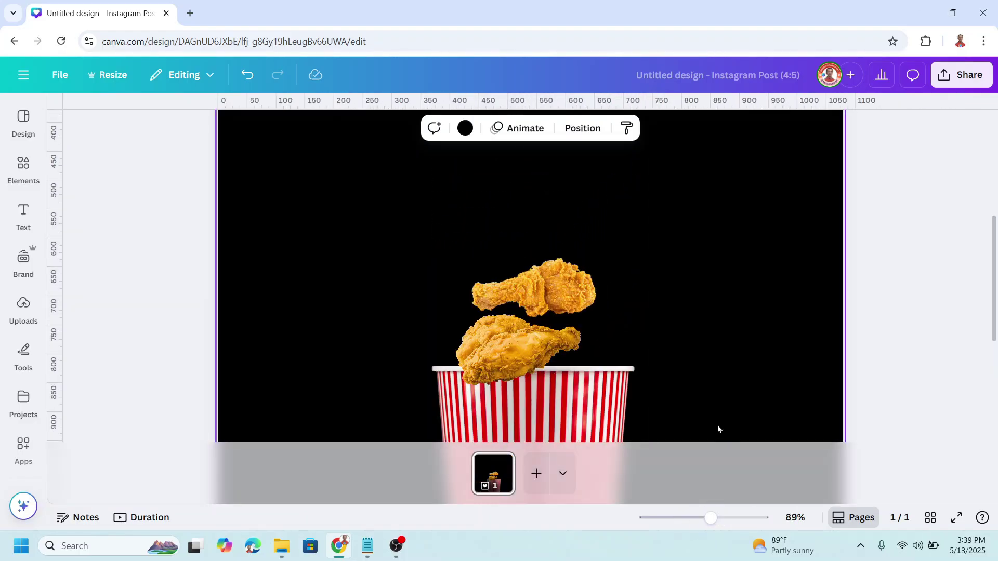
drag(550, 194, 631, 178)
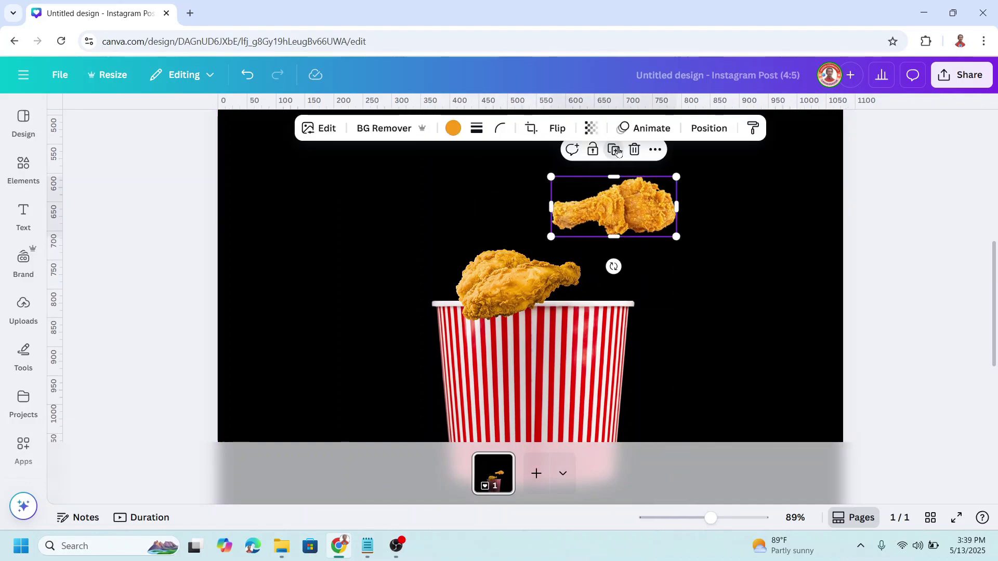
click(617, 152)
click(672, 180)
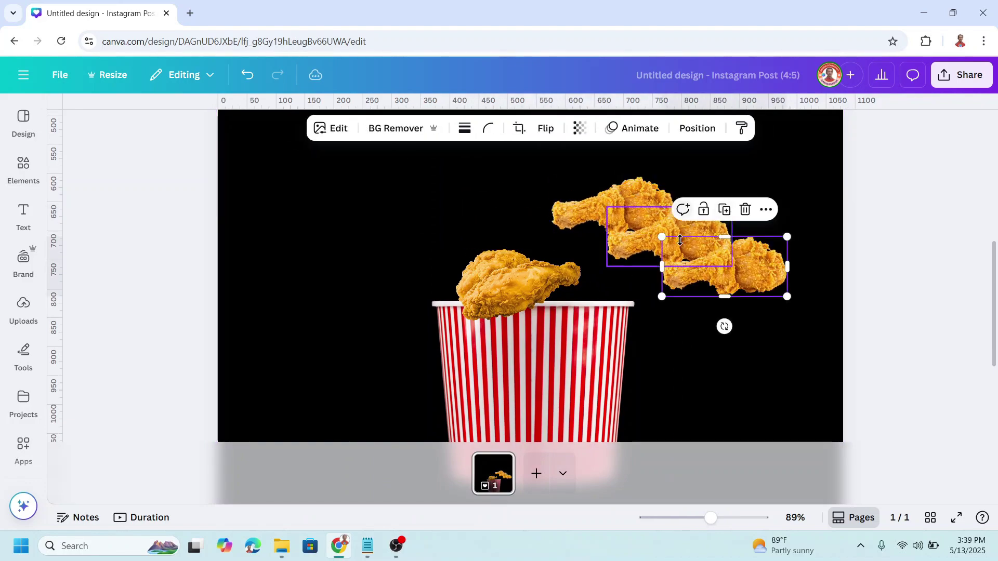
Duplicate the bucket chicken, rotate it 90° into the bucket, and stand the upper-left piece upright
click(530, 270)
key(ctrl+d)
drag(532, 288, 435, 203)
click(512, 299)
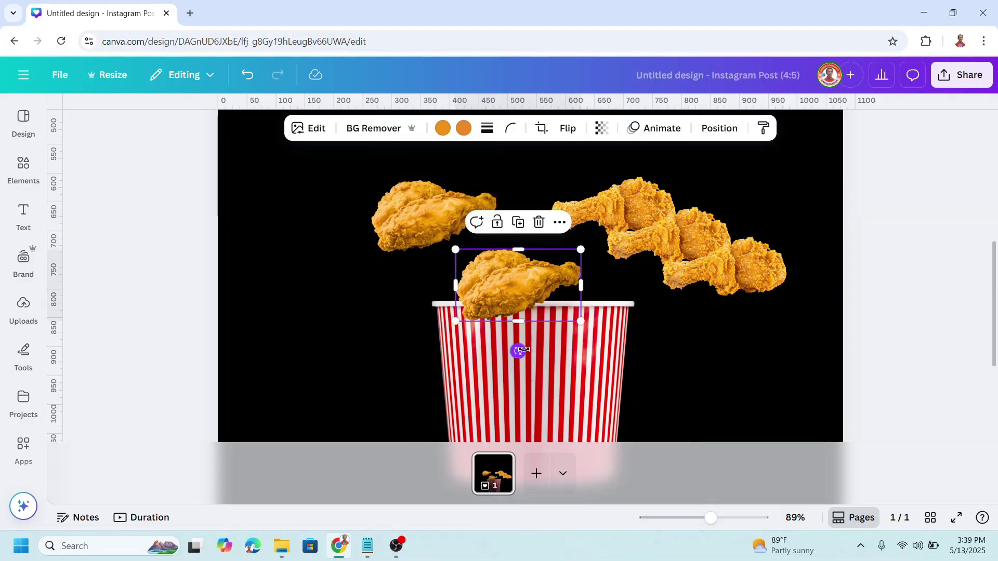
drag(517, 351, 451, 277)
drag(521, 282, 483, 315)
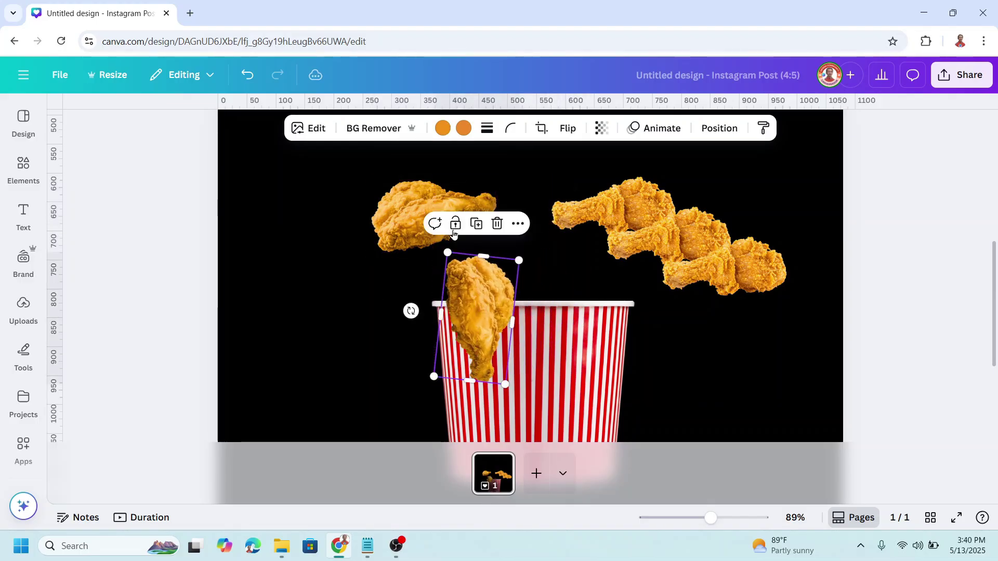
click(421, 248)
drag(434, 282, 582, 313)
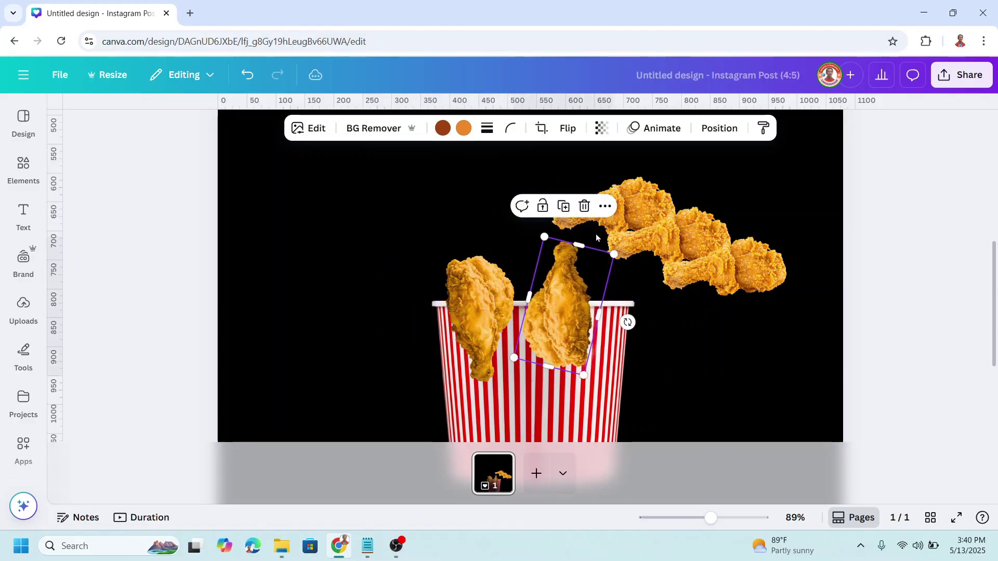
Tilt the chicken cluster and right drumstick into the bucket, then drop the floating drumstick onto them
click(656, 250)
drag(669, 296, 595, 284)
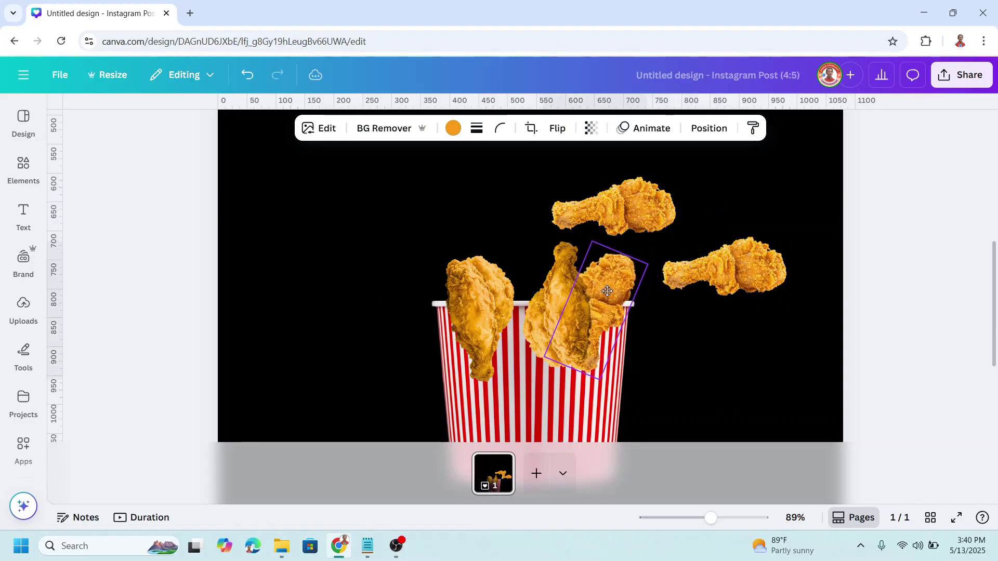
click(711, 281)
drag(724, 327, 582, 316)
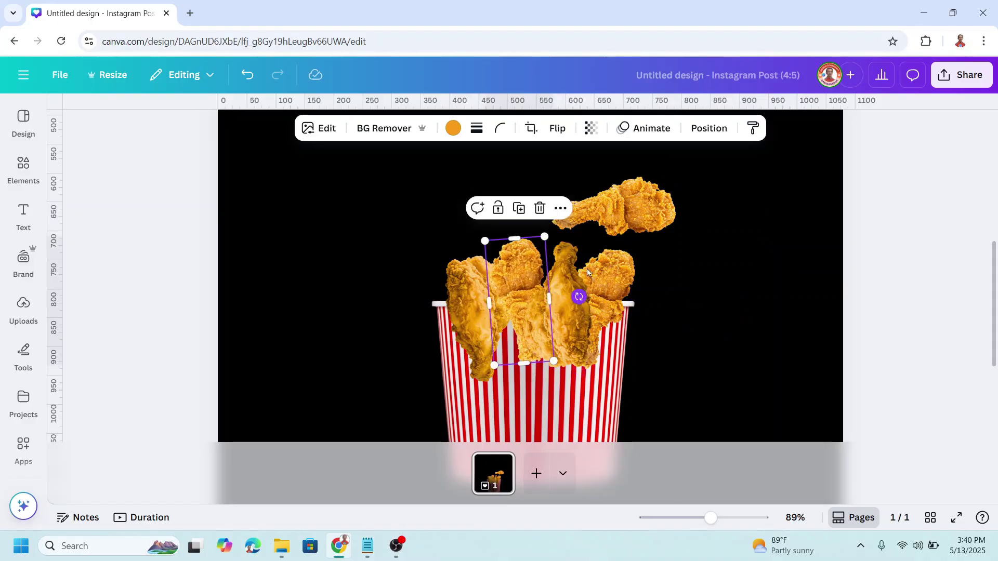
click(604, 219)
drag(622, 211, 552, 255)
scroll(552, 255, down, 5)
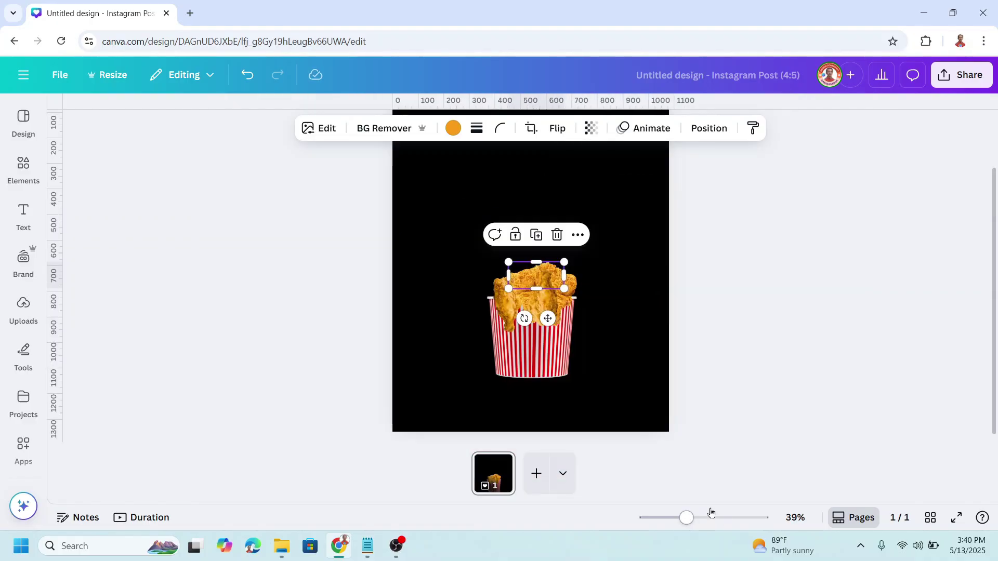
Duplicate the page and return to page 1
right_click(496, 476)
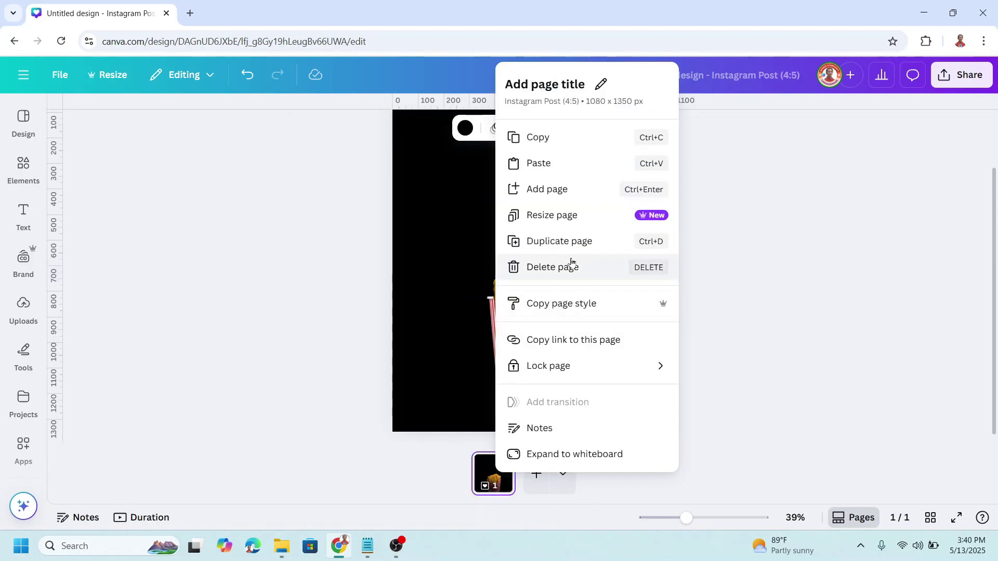
click(568, 242)
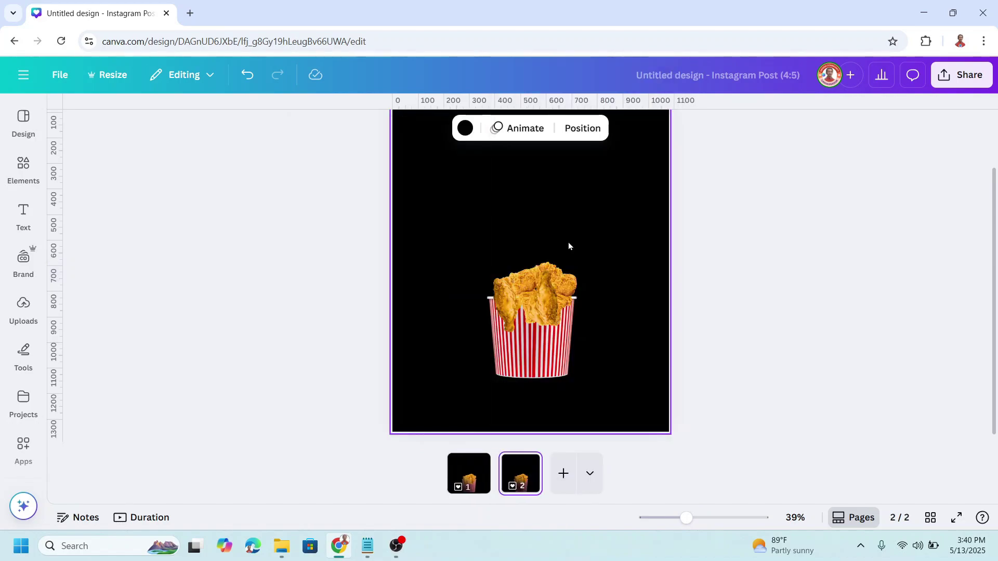
click(460, 475)
key(ctrl+z)
Move and tilt each of the five chicken pieces from the bucket up to the page's top edge
drag(498, 373, 466, 152)
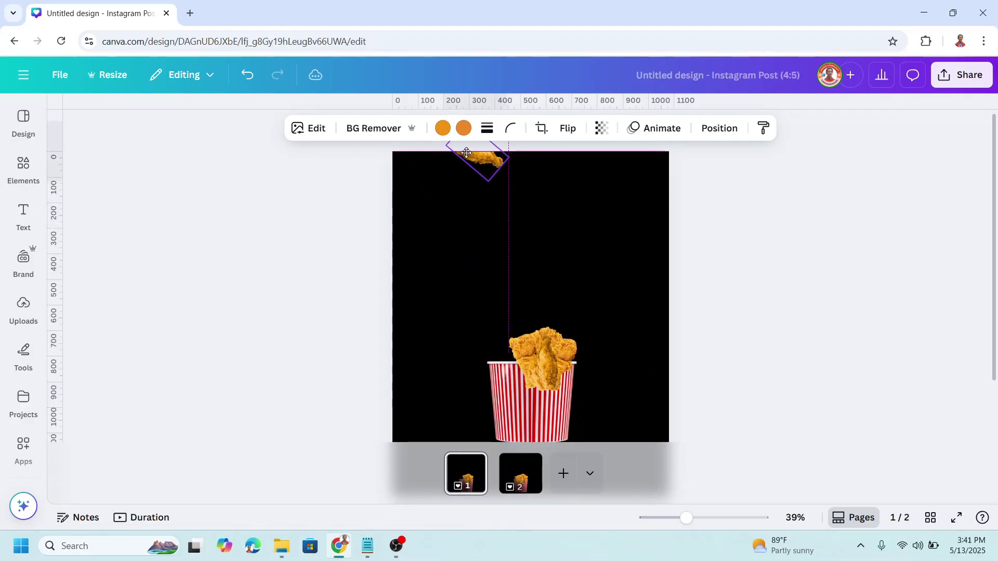
click(530, 353)
drag(527, 275, 512, 153)
click(546, 373)
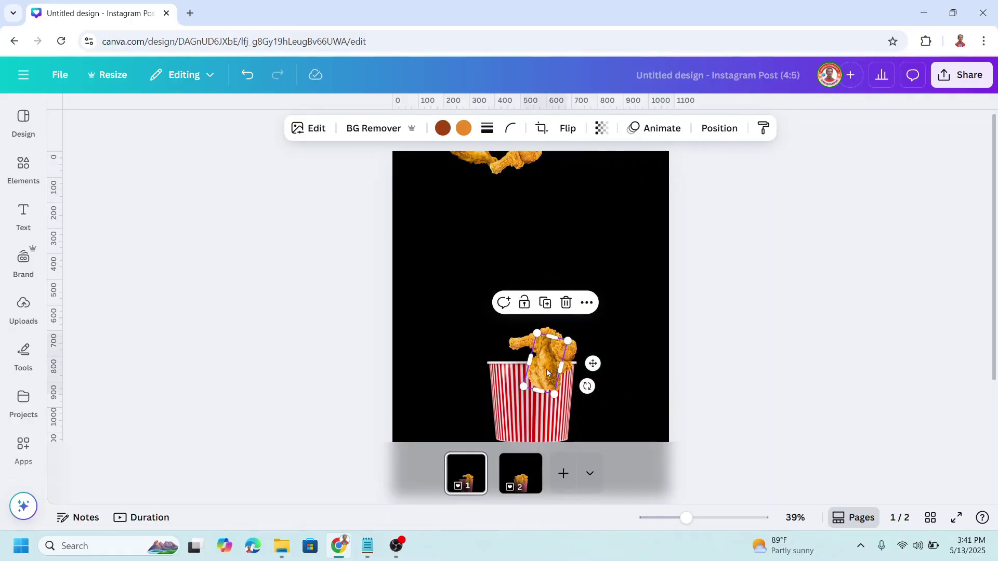
drag(547, 372, 551, 179)
click(543, 343)
drag(543, 343, 593, 174)
click(556, 352)
drag(524, 383, 538, 161)
click(23, 166)
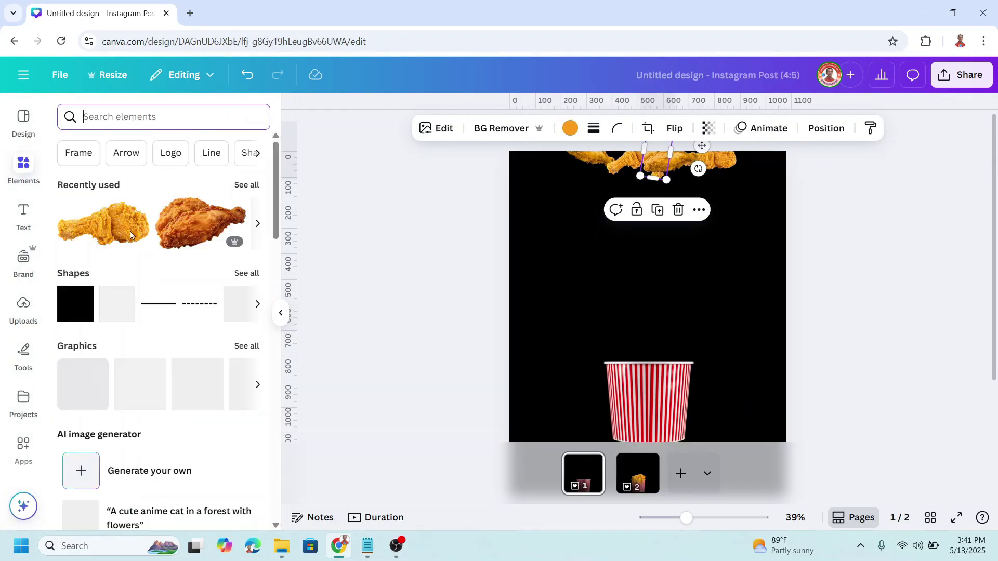
Add a square filled with a black-black-transparent gradient fading from top to bottom
click(77, 313)
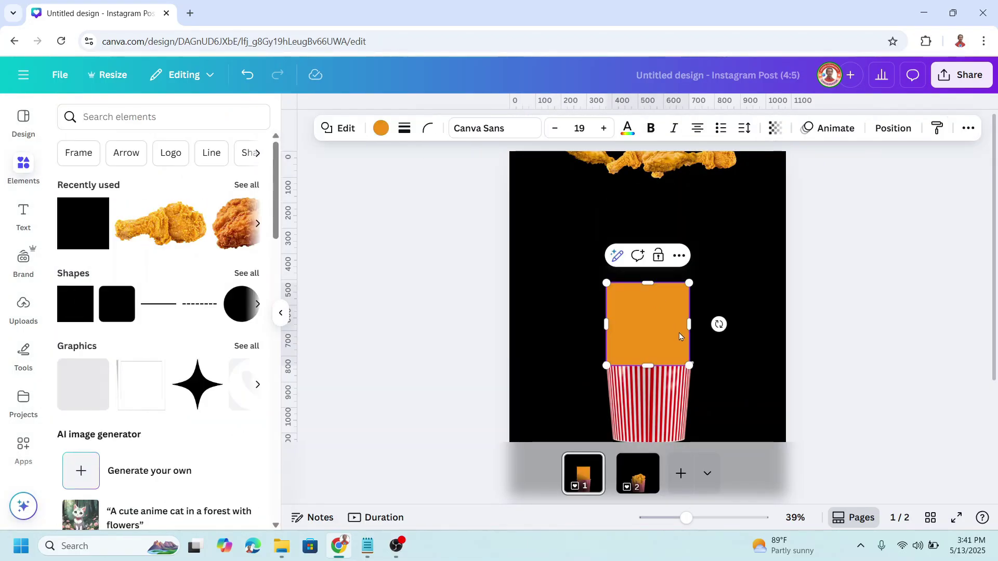
click(377, 130)
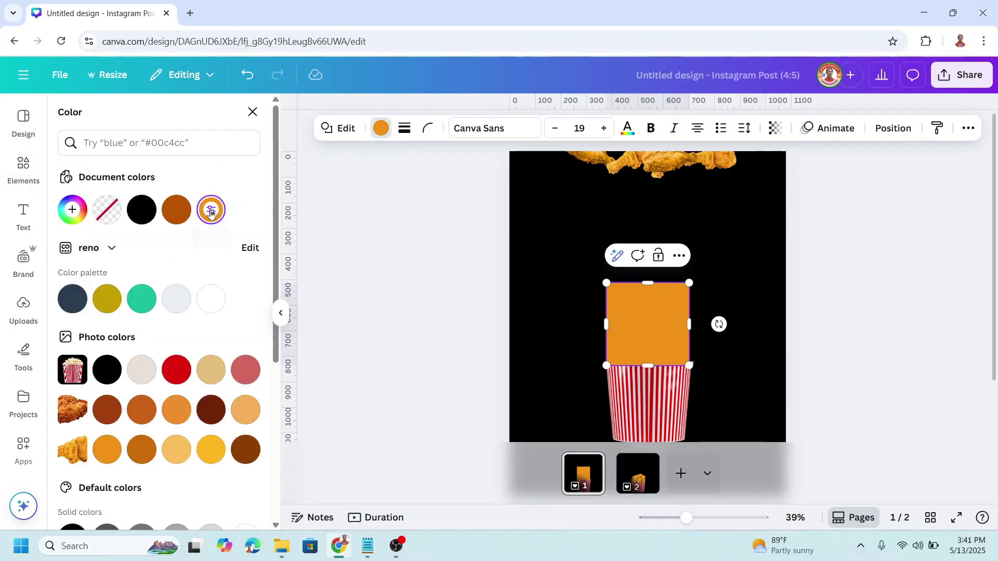
click(212, 212)
click(213, 248)
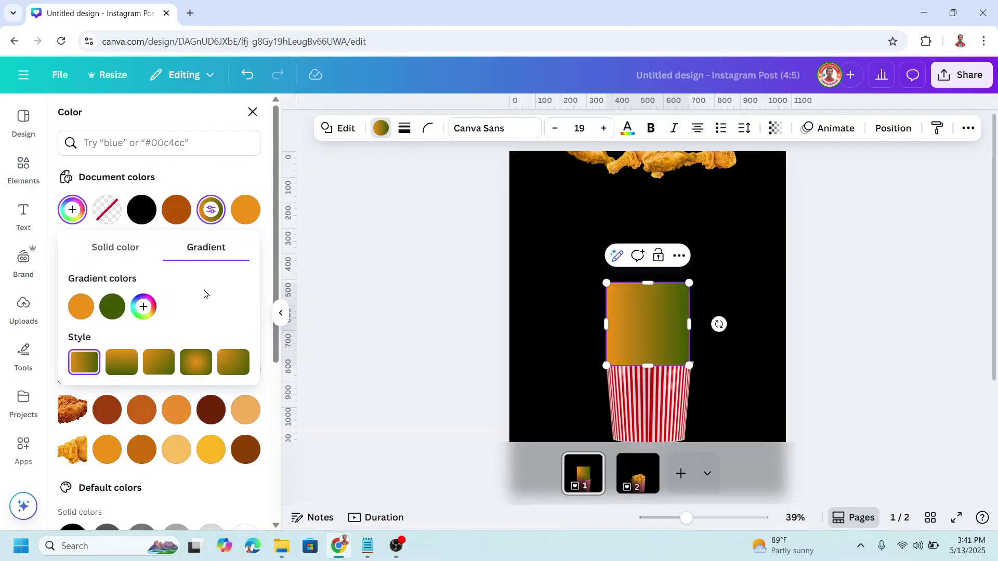
click(81, 307)
drag(105, 377, 91, 442)
click(112, 307)
click(143, 307)
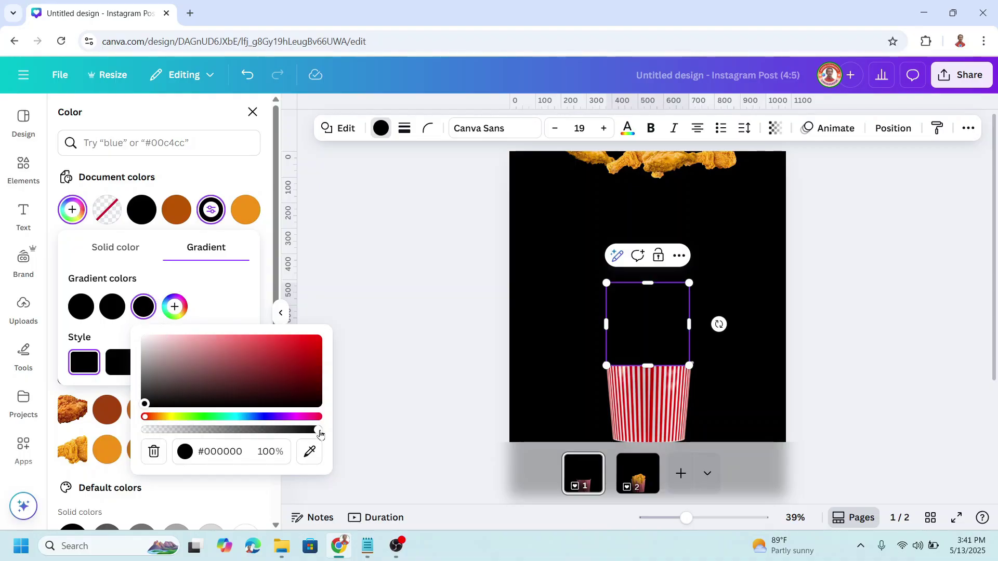
drag(304, 434, 139, 442)
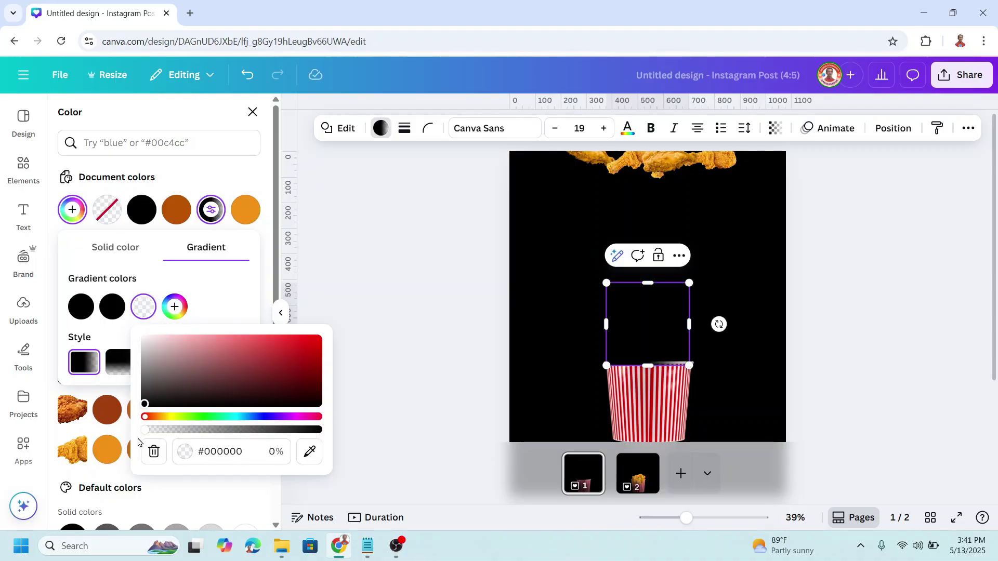
click(204, 272)
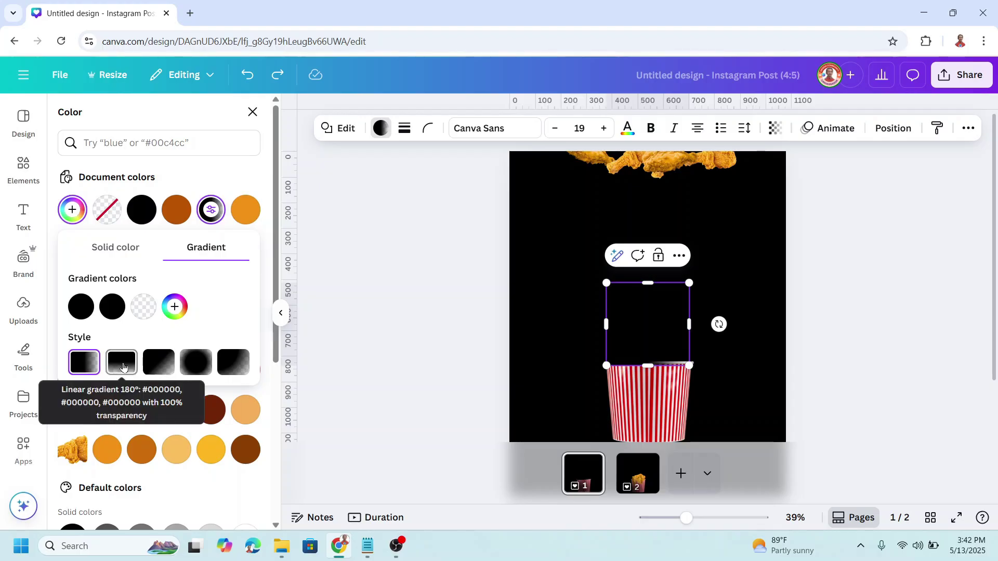
click(124, 367)
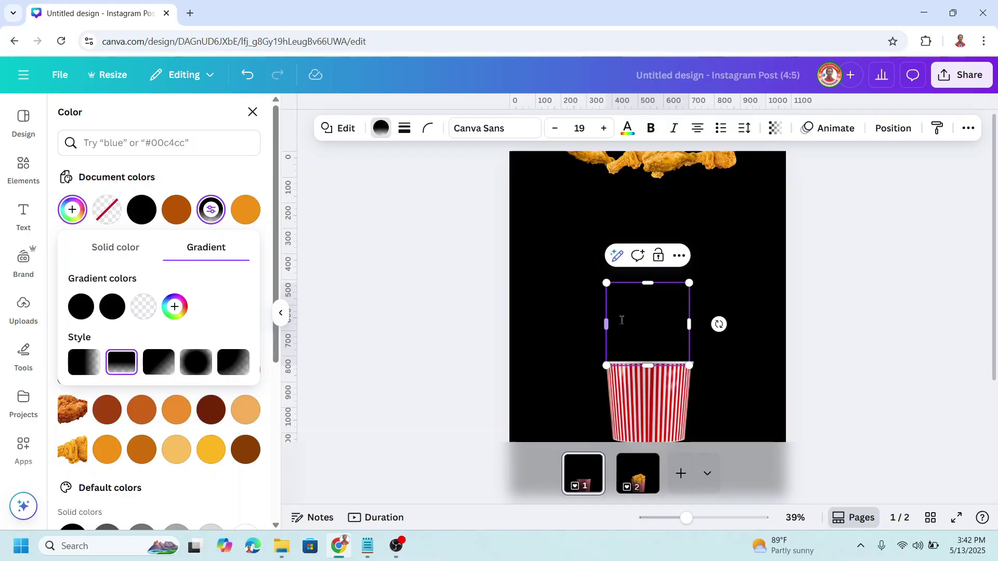
Stretch the gradient square into a thin band across the top, copy it, and go to page 2
drag(648, 333, 786, 201)
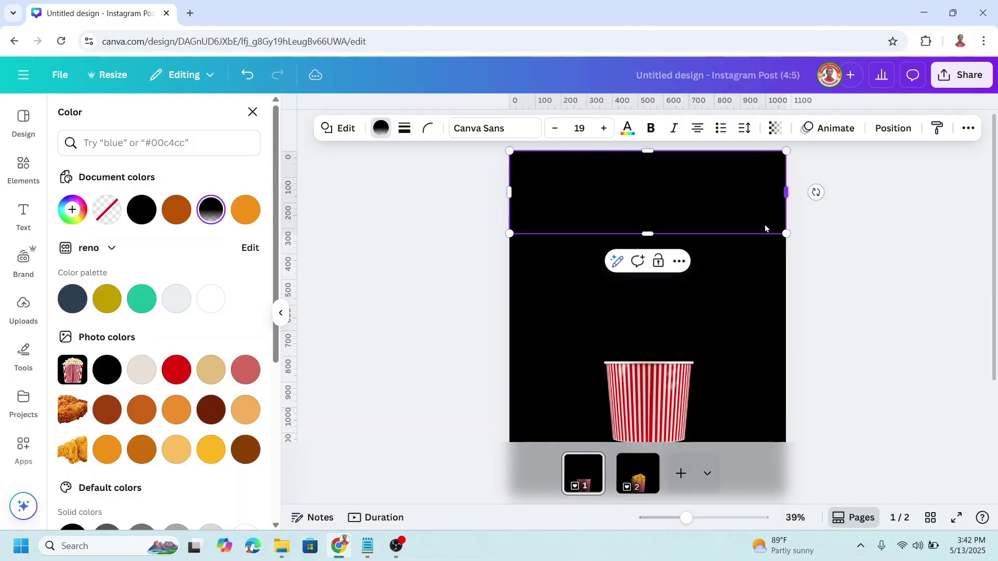
drag(647, 233, 661, 194)
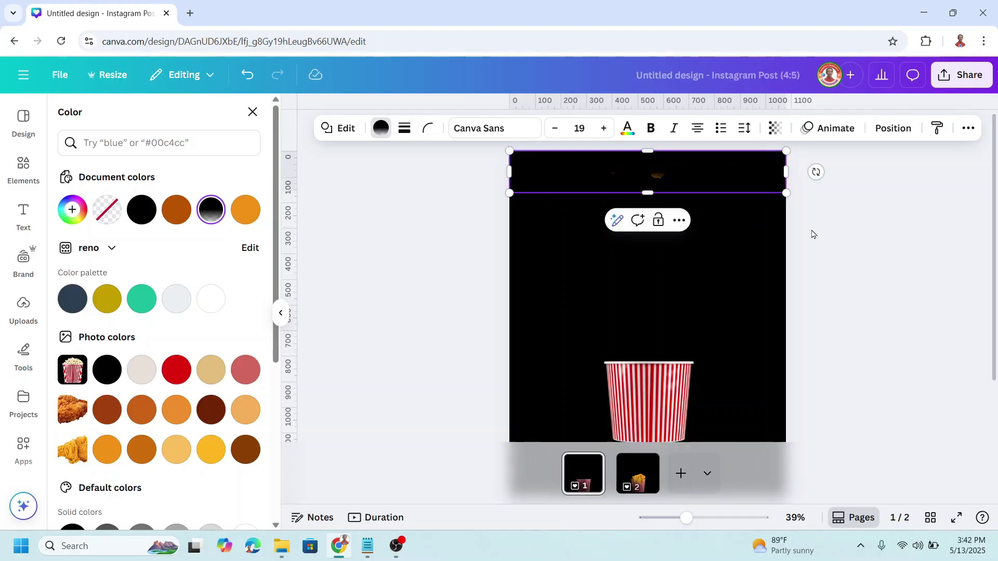
key(Escape)
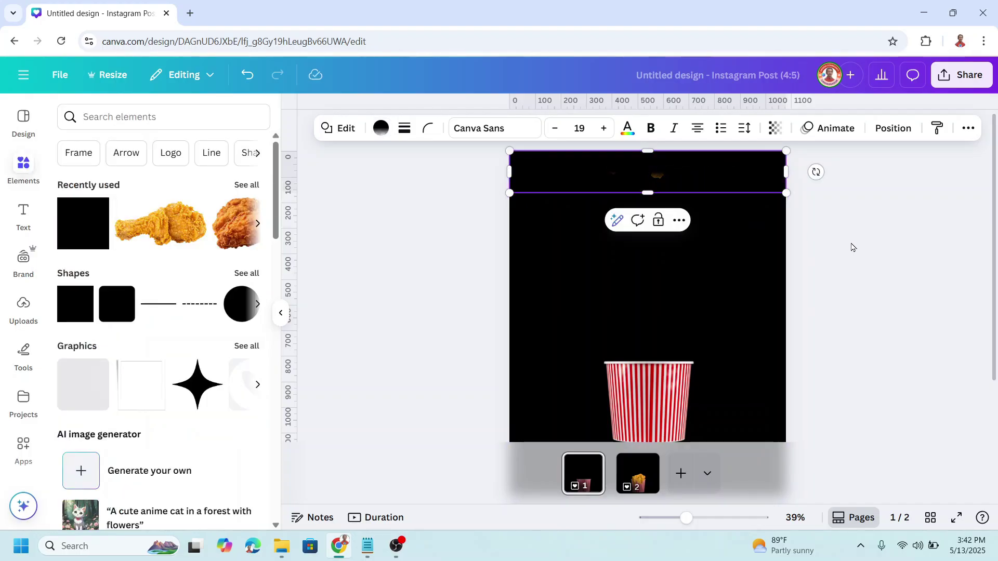
right_click(731, 191)
click(774, 191)
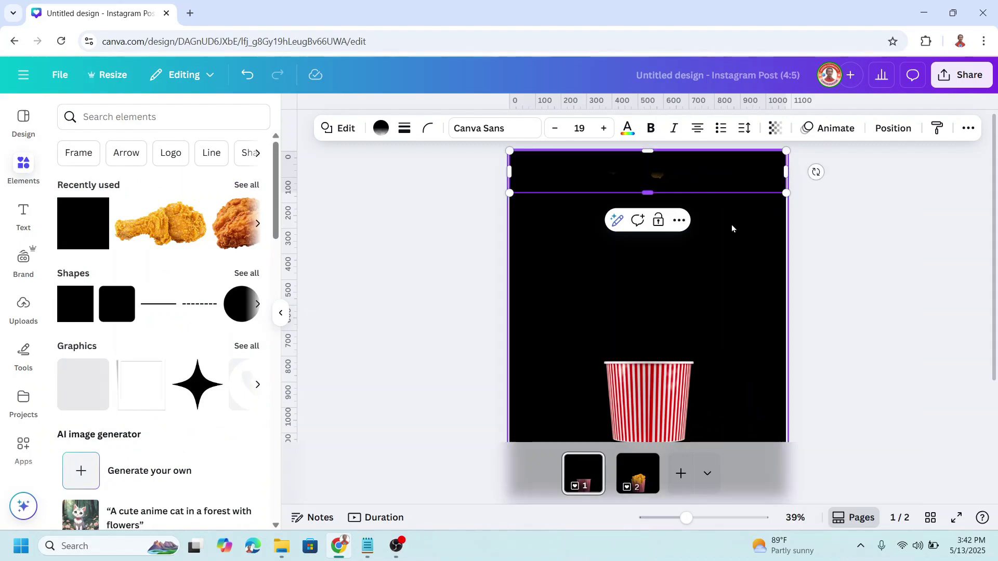
click(638, 471)
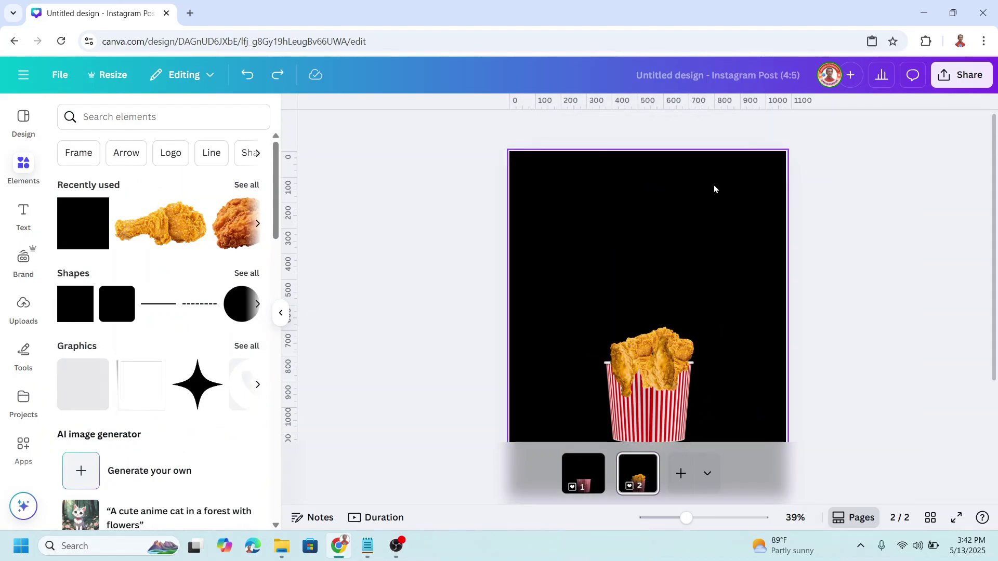
right_click(714, 197)
Paste the gradient band onto page 2, then drag the bucket to the top layer on pages 2 and 1
click(748, 253)
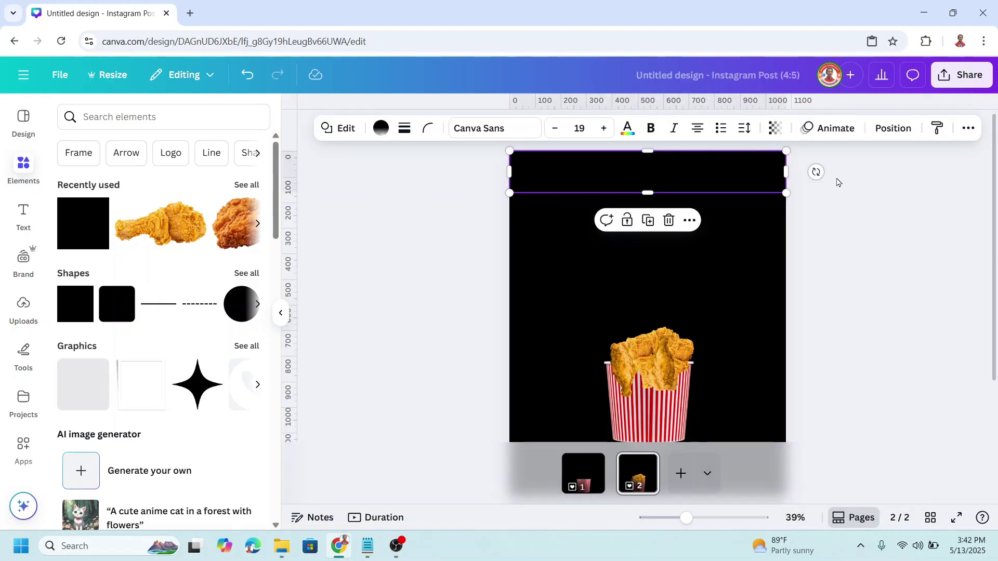
click(894, 130)
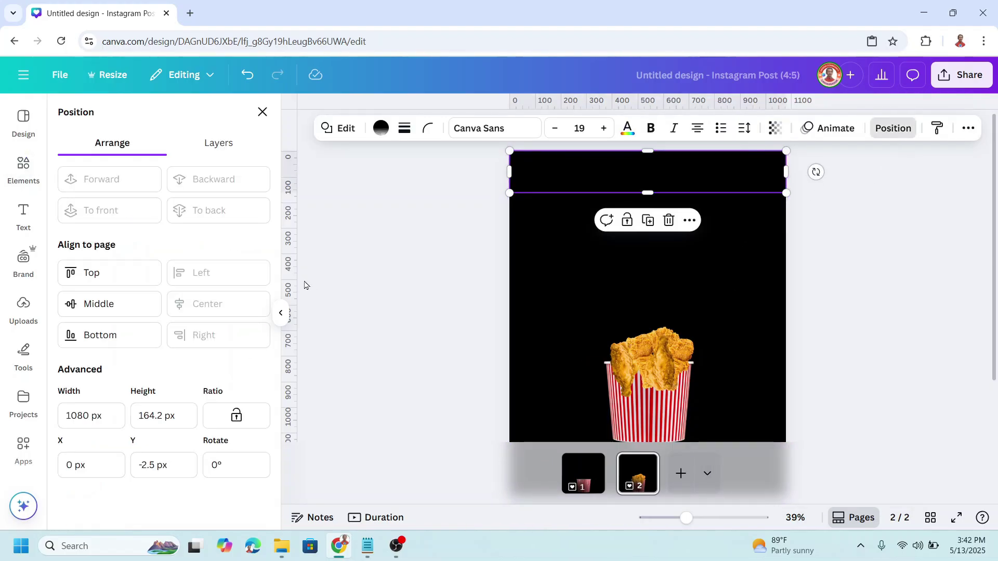
click(218, 143)
drag(187, 470, 198, 222)
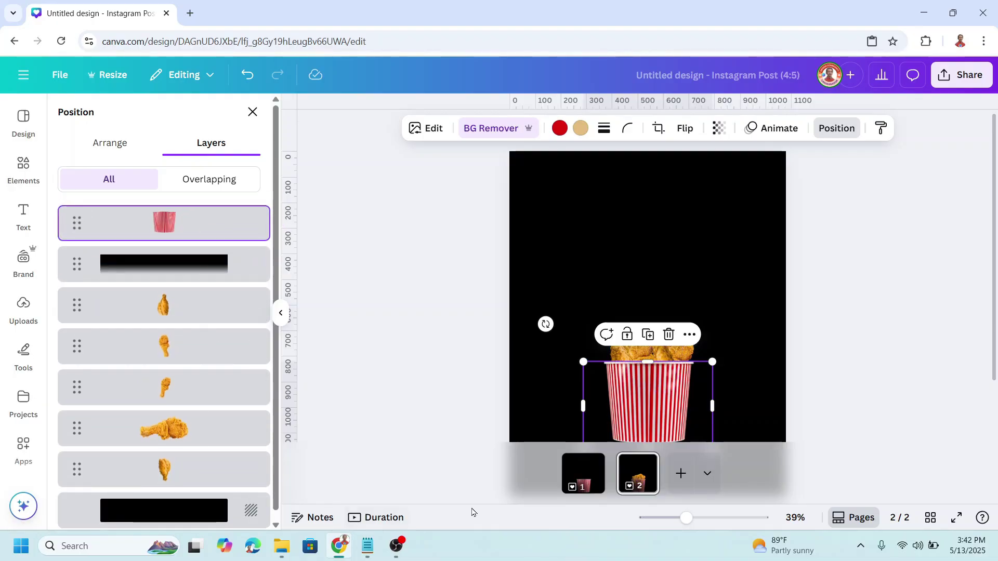
click(584, 476)
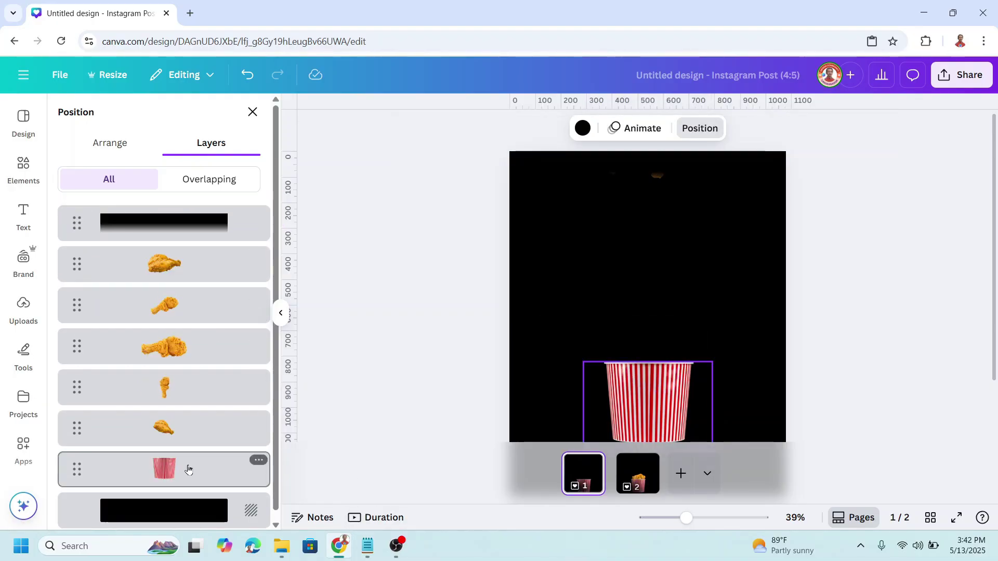
drag(164, 469, 163, 221)
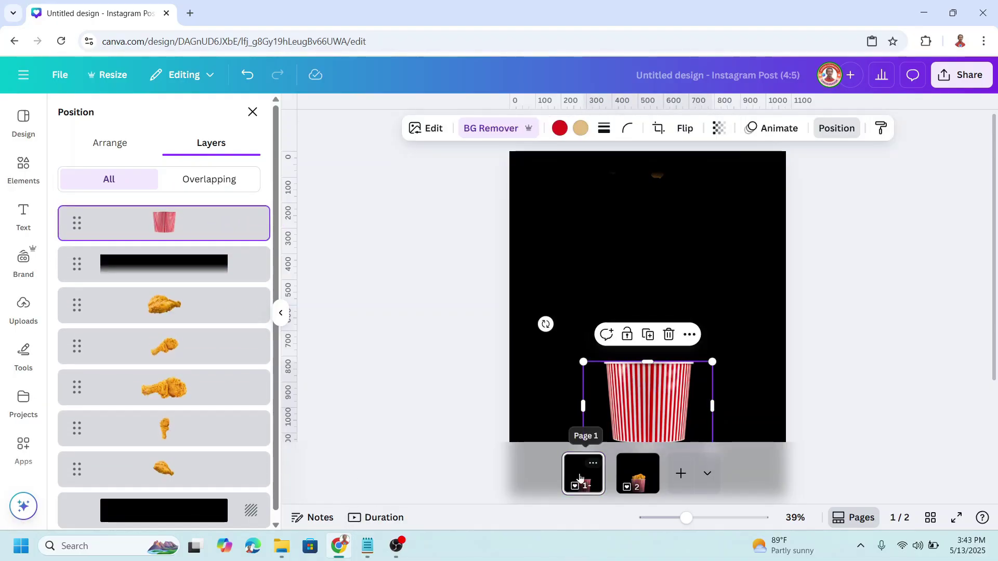
click(580, 476)
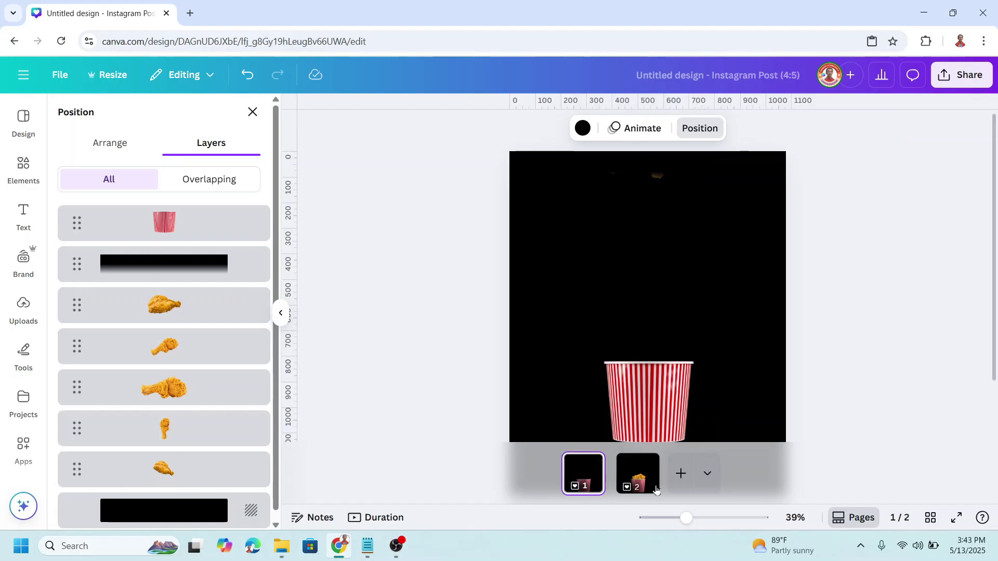
Paste the 'Crunch Loud, Eat Proud.' text onto page 1 at size 52 in the Bangers font
key(ctrl+v)
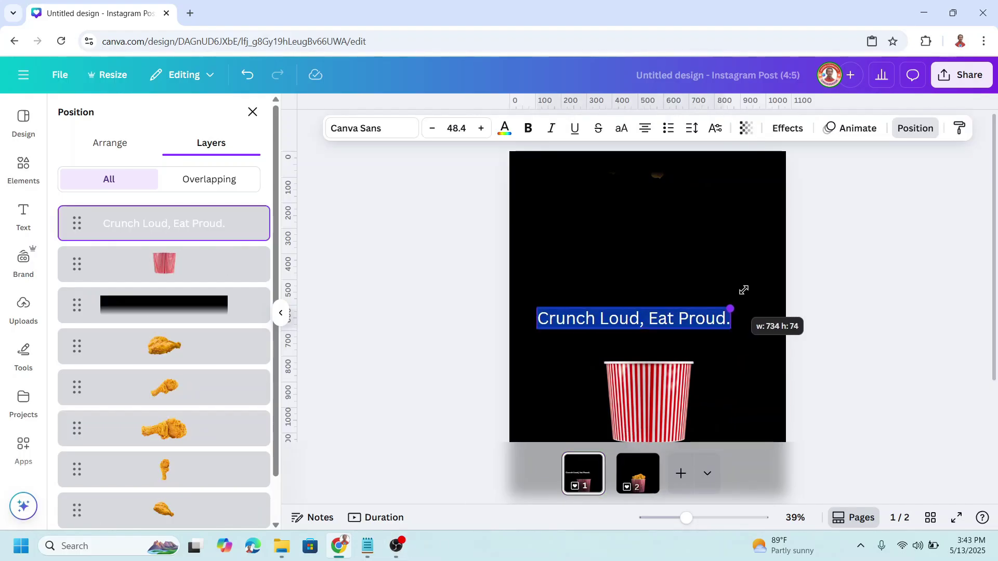
drag(744, 290, 733, 301)
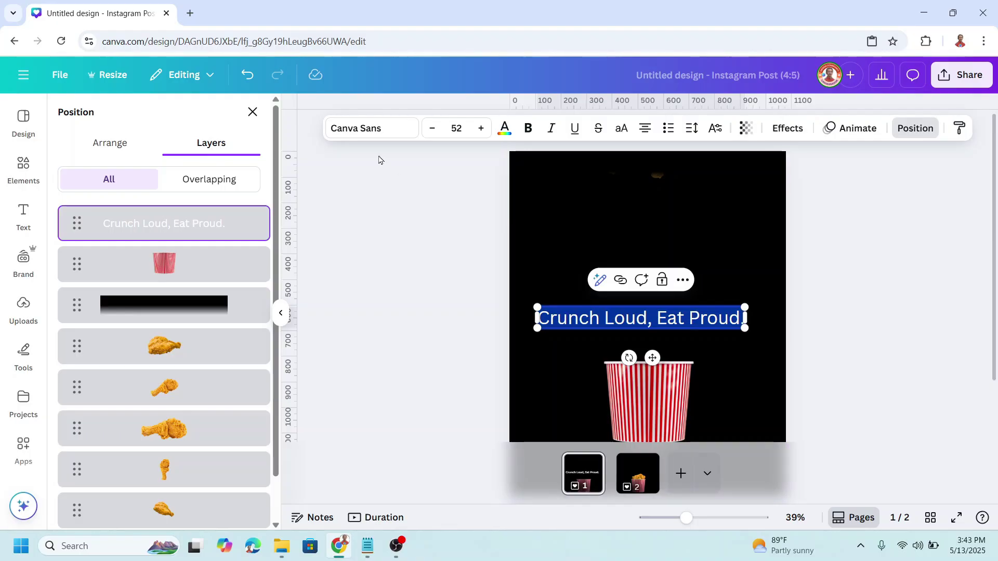
click(366, 128)
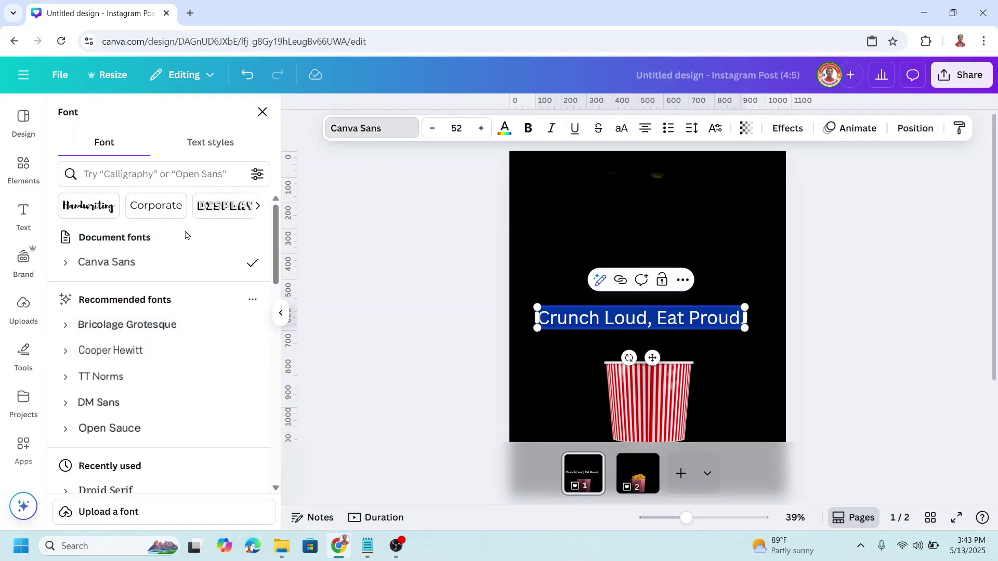
scroll(162, 324, down, 4)
click(157, 328)
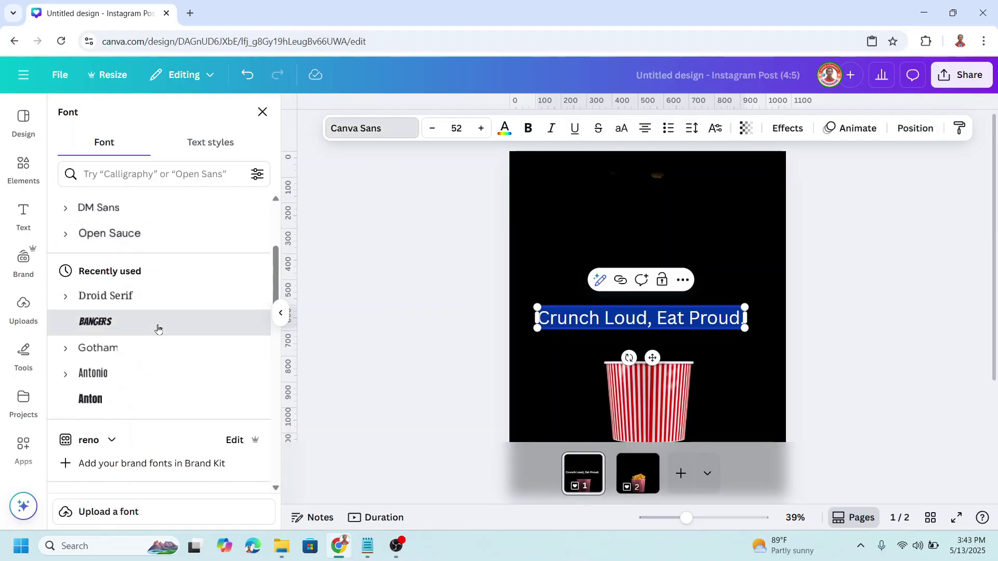
click(654, 317)
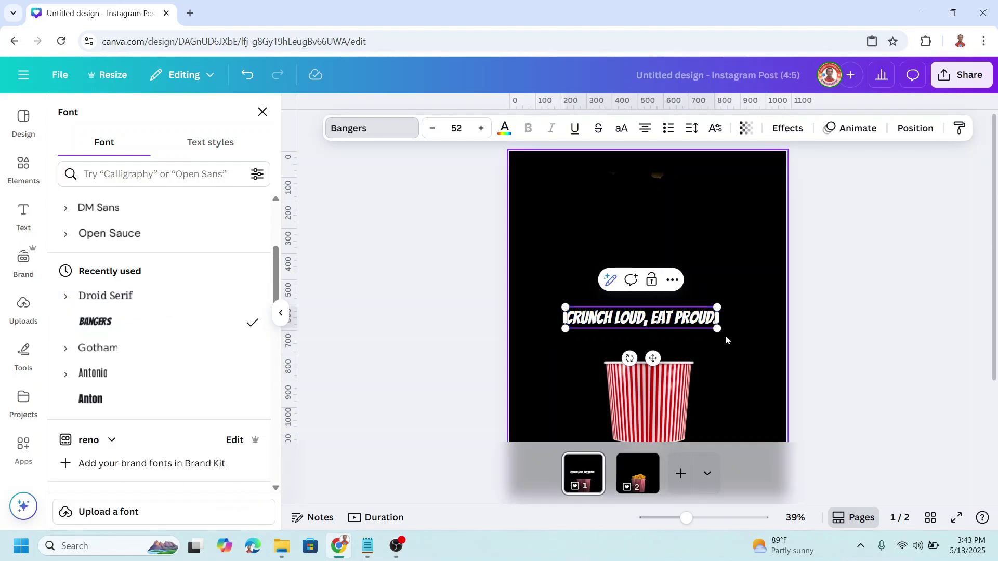
Break the headline before 'Eat', enlarge it, and set line spacing to 1.04
key(Return)
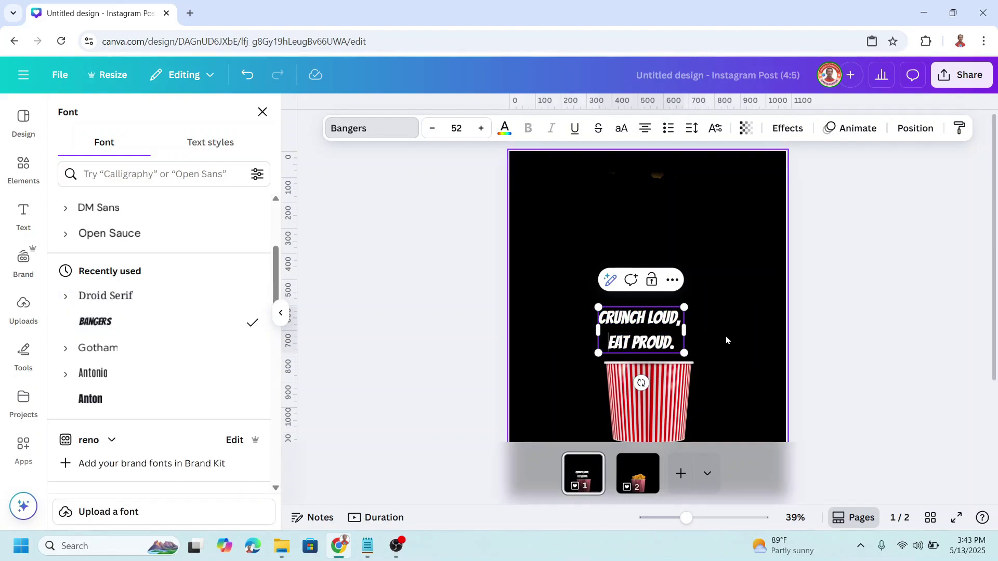
drag(685, 307, 664, 286)
click(684, 131)
drag(679, 226, 651, 236)
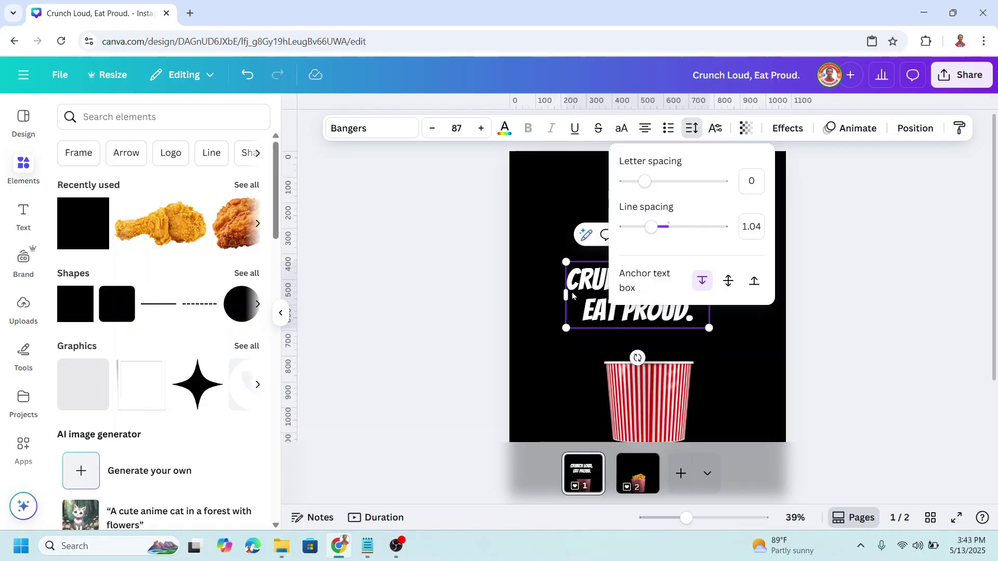
Centre the headline on the page and colour its text yellow
click(733, 350)
drag(642, 302, 655, 310)
click(502, 130)
scroll(215, 332, down, 2)
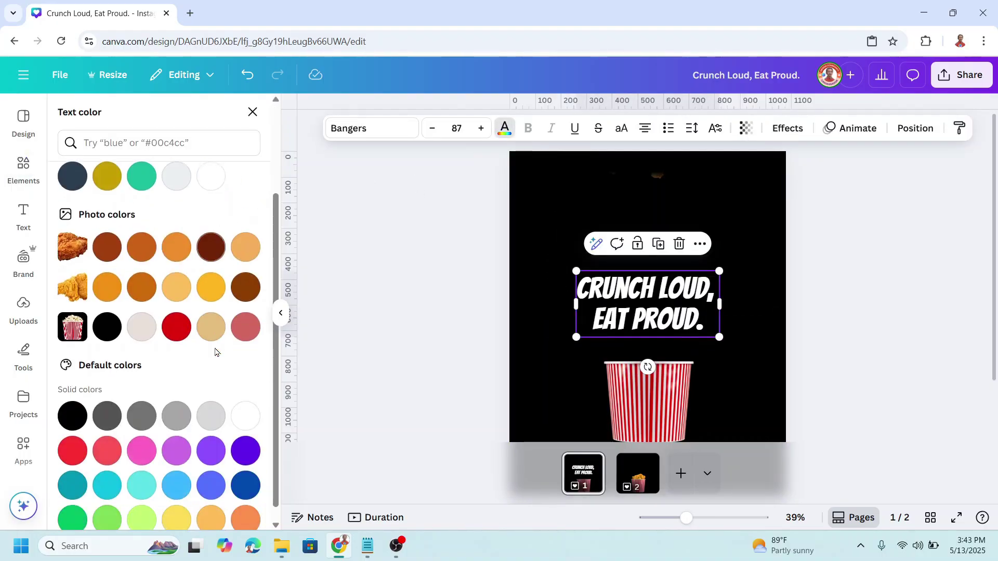
scroll(215, 353, down, 1)
click(170, 519)
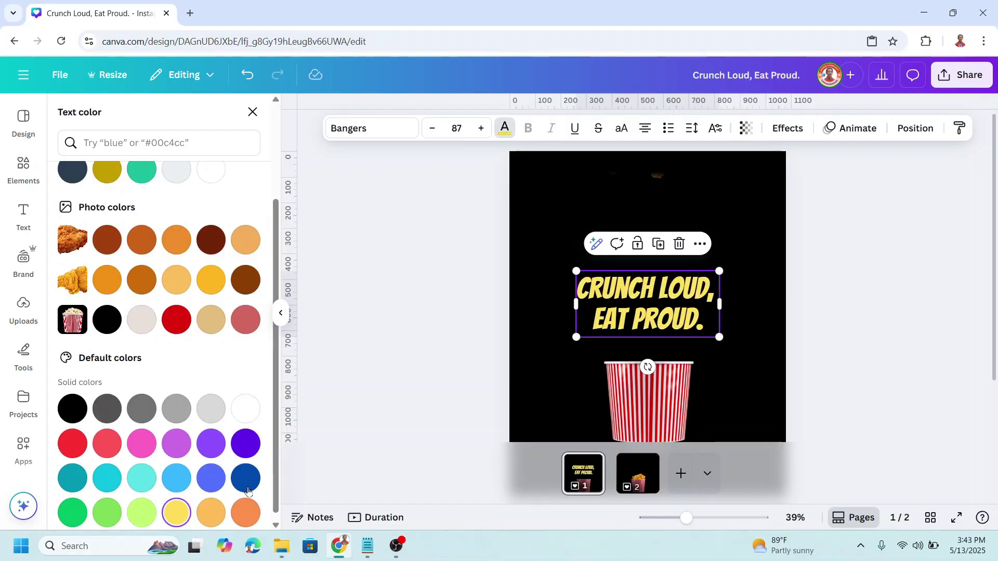
Give the headline a red outline of thickness 91 and widen its letter spacing to 79
click(787, 130)
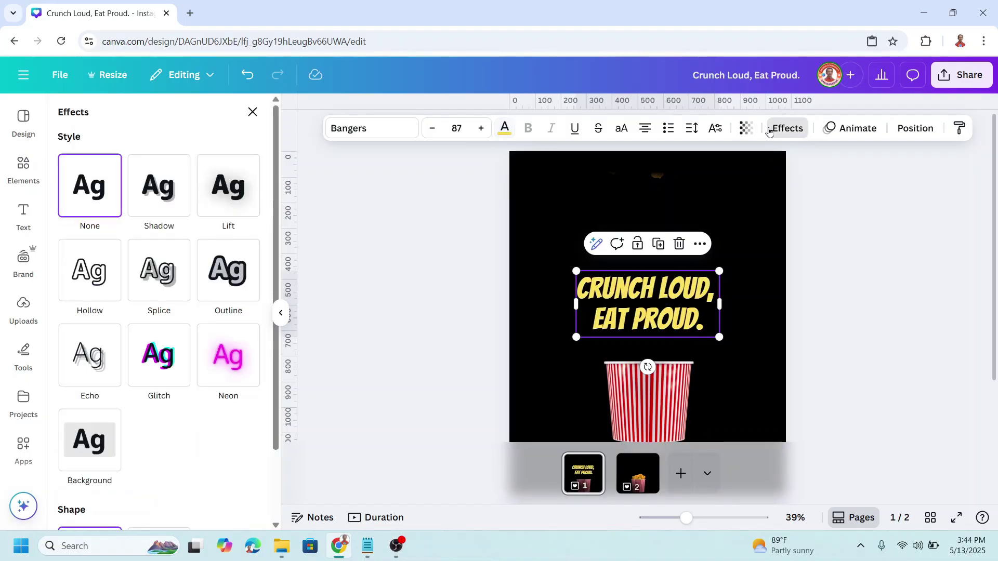
click(246, 274)
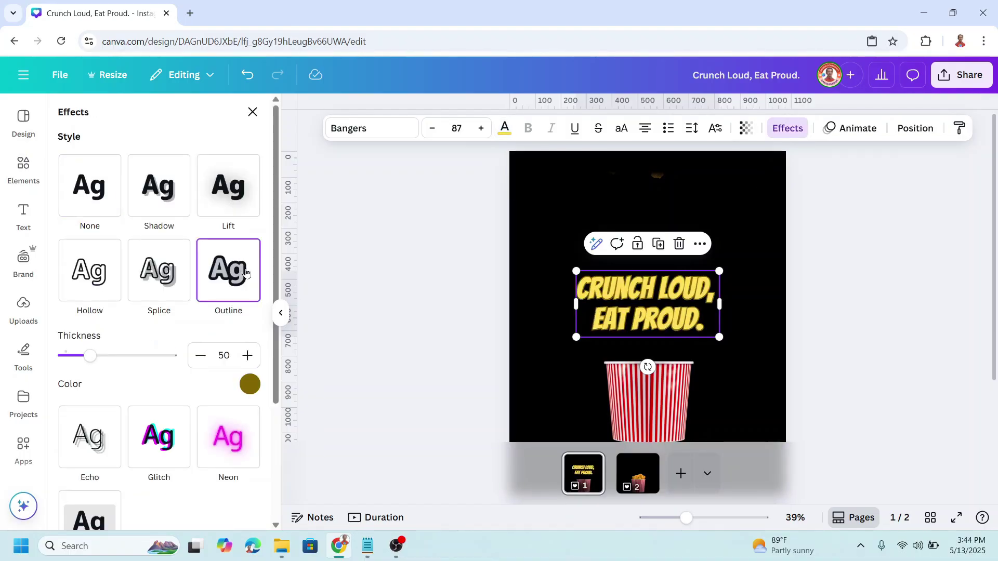
click(248, 387)
scroll(141, 274, down, 3)
click(71, 283)
drag(92, 358, 113, 358)
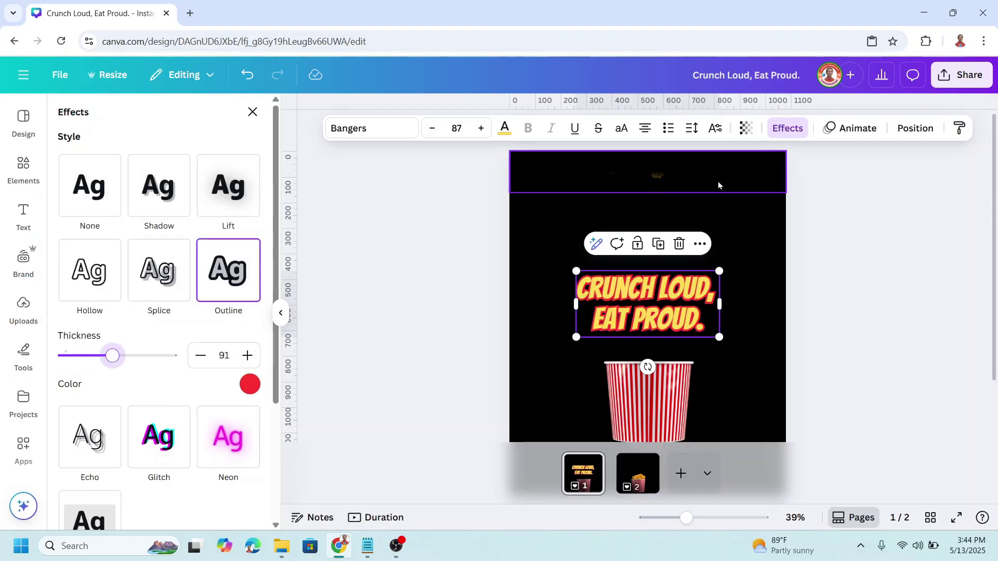
click(692, 128)
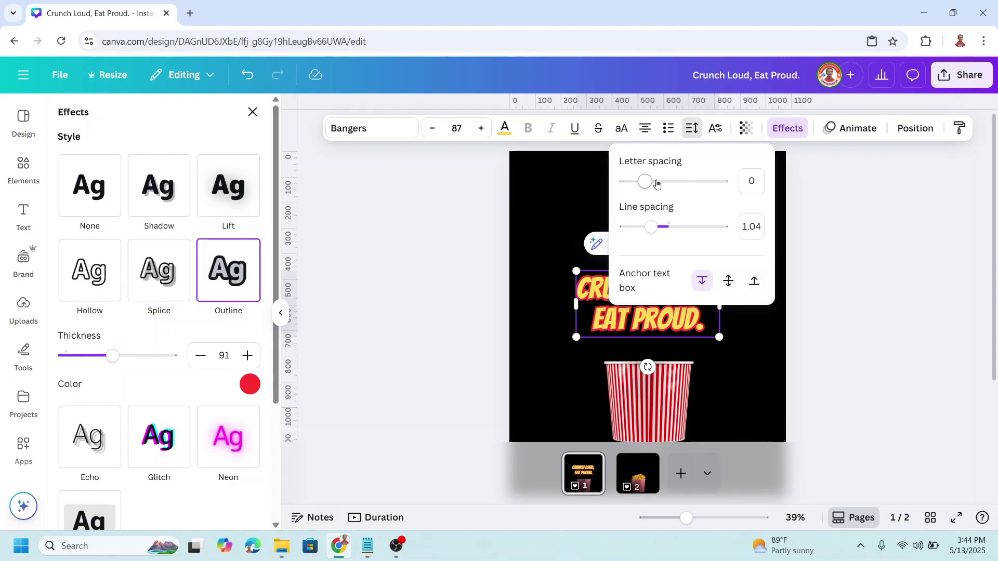
drag(649, 186, 652, 188)
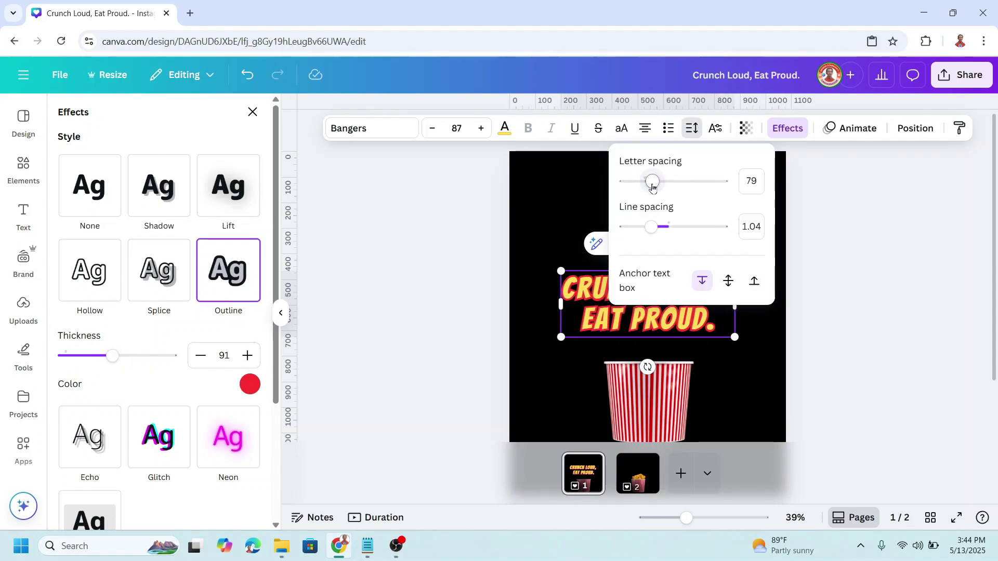
click(667, 295)
right_click(680, 292)
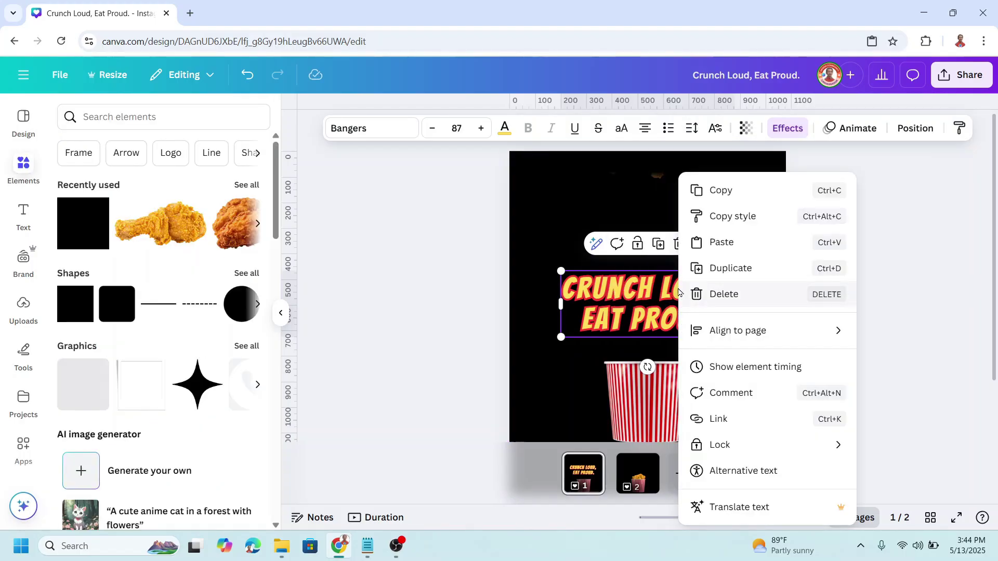
Paste the styled headline onto page 2, layer it behind the chicken and centre it above the bucket
click(730, 216)
click(634, 481)
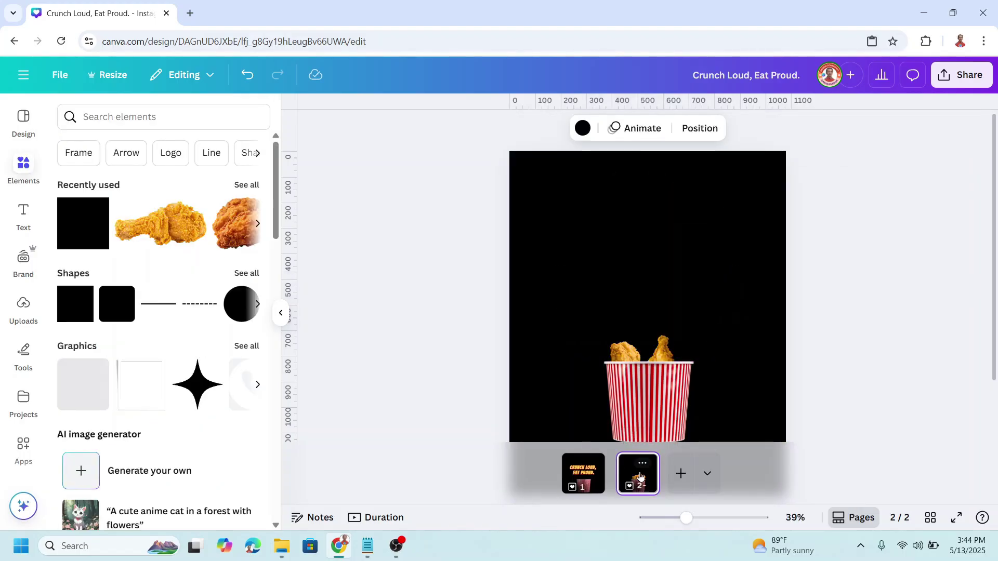
right_click(660, 309)
click(713, 285)
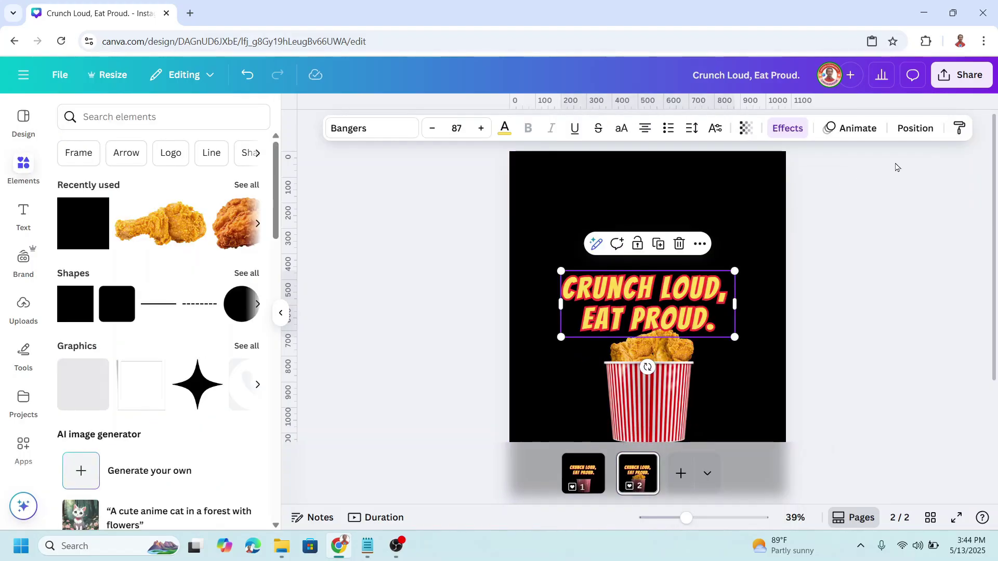
click(913, 128)
drag(211, 228, 208, 477)
drag(735, 337, 748, 344)
drag(700, 300, 694, 309)
On page 1, shrink the headline onto the bucket, send it behind it, and set transparency 0
click(582, 485)
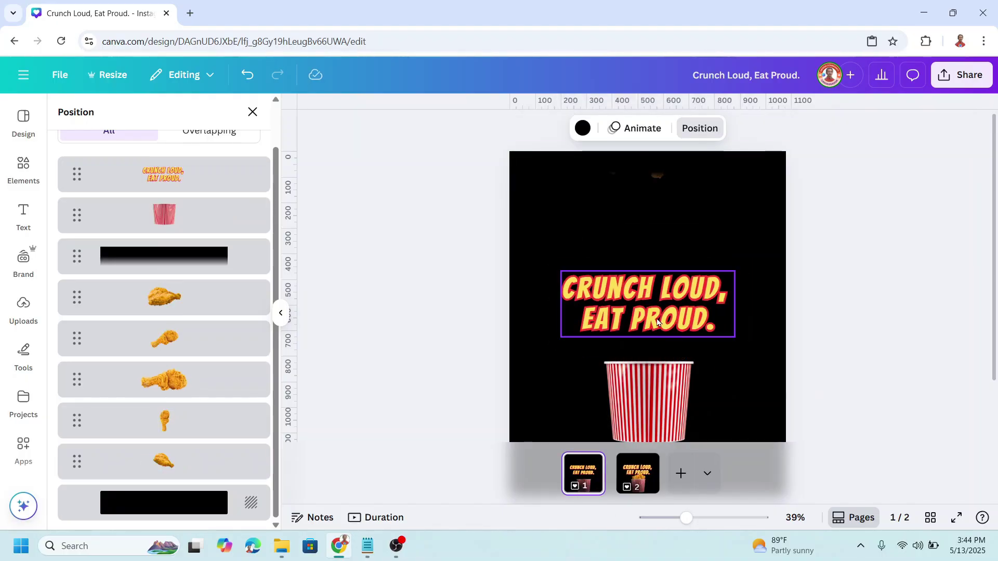
click(726, 280)
drag(734, 270, 590, 328)
drag(588, 370, 663, 415)
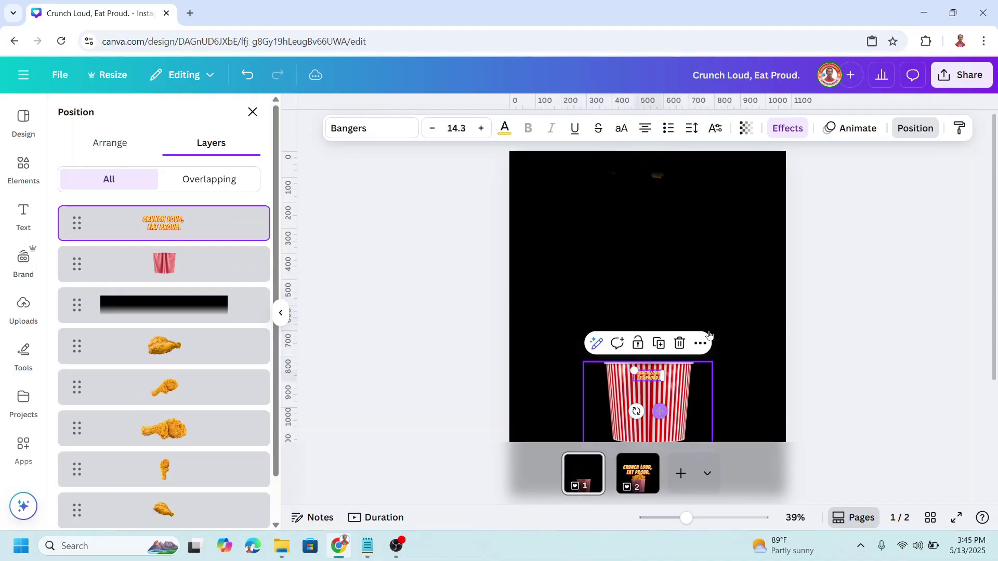
drag(205, 225, 251, 270)
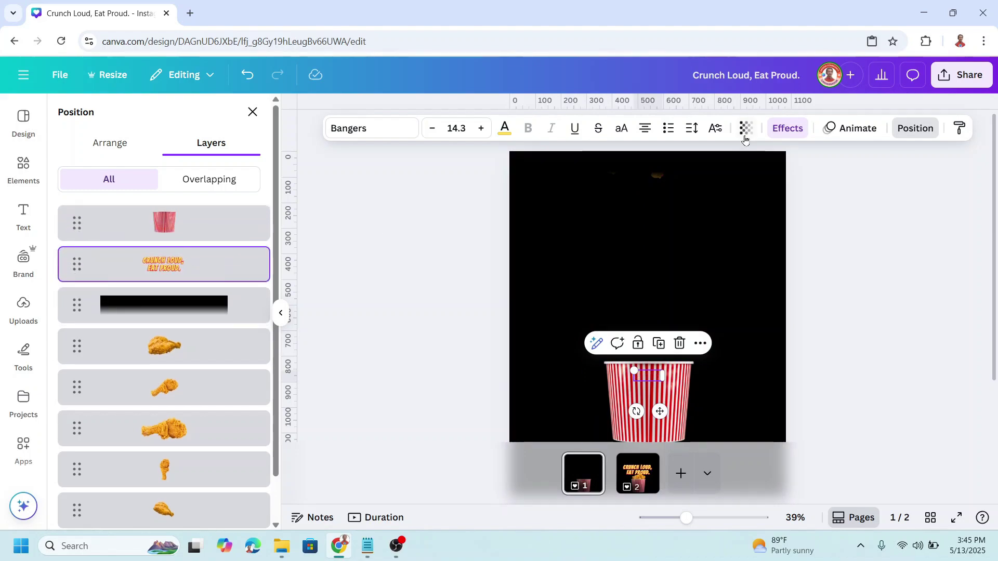
click(747, 129)
drag(775, 182, 659, 188)
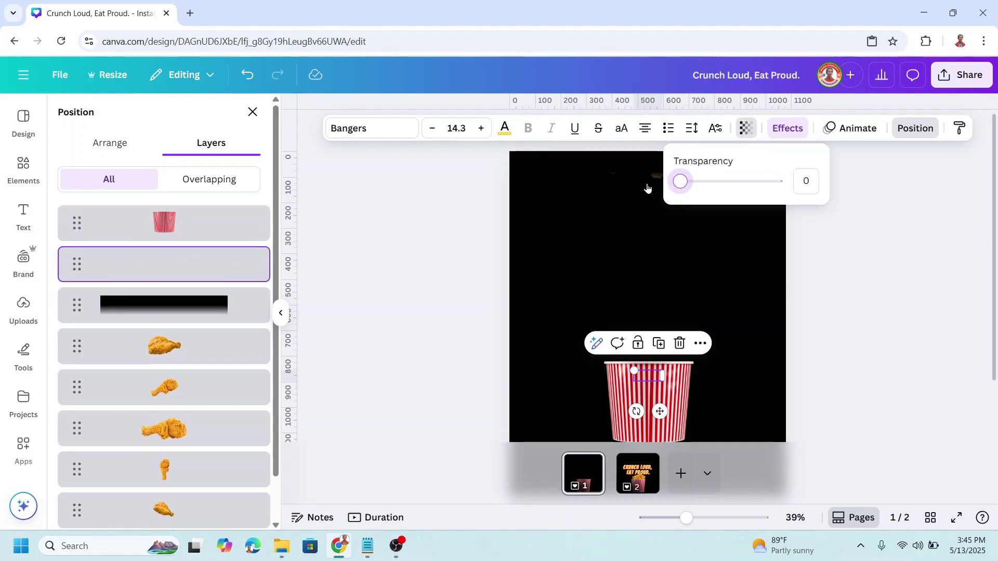
click(668, 218)
click(641, 480)
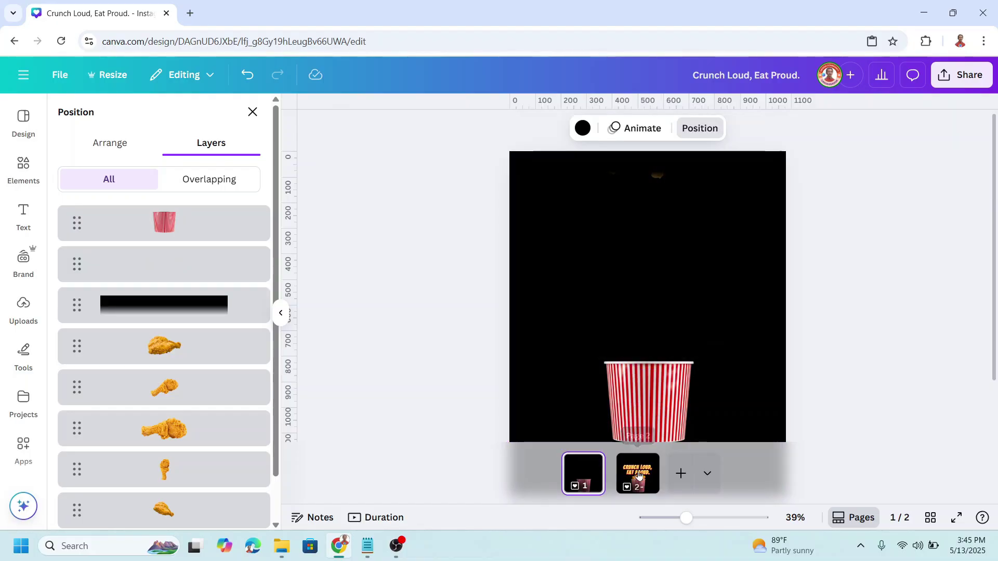
click(22, 173)
Add a 'Chicken Crumbs' graphic to page 2 over the headline's upper right
click(113, 115)
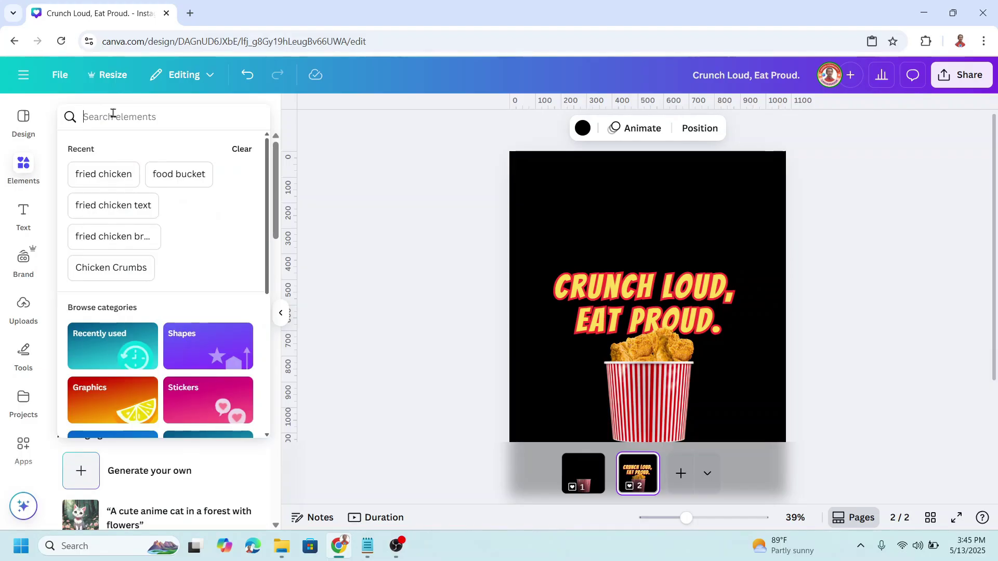
click(117, 268)
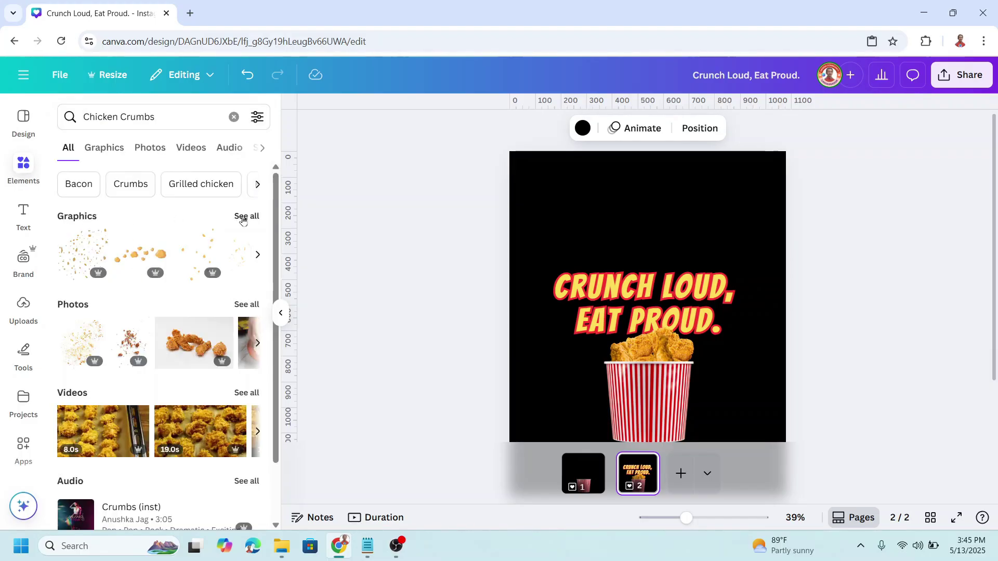
click(246, 217)
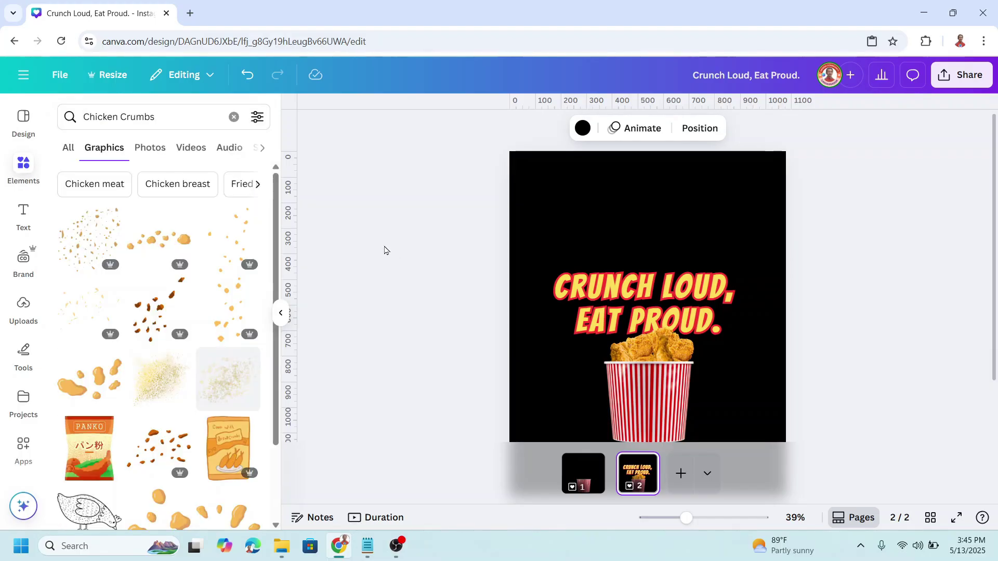
click(80, 310)
drag(669, 290, 780, 239)
Duplicate the crumb graphic, rotate the copy and place it left over the headline
click(718, 224)
drag(716, 358, 749, 336)
drag(717, 267, 598, 303)
click(673, 422)
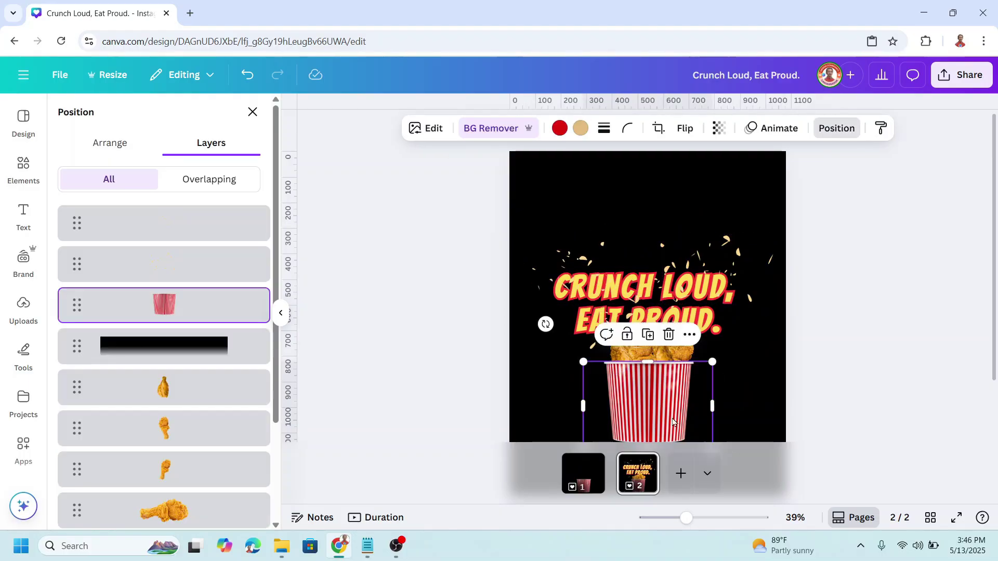
click(383, 518)
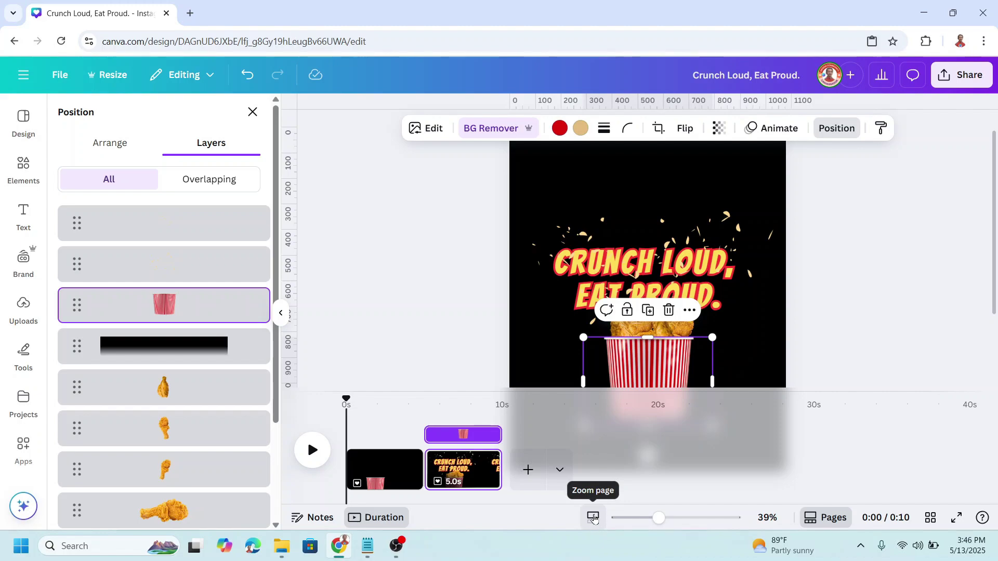
Zoom the timeline to 126% and set page 1's duration to 2 seconds
click(594, 520)
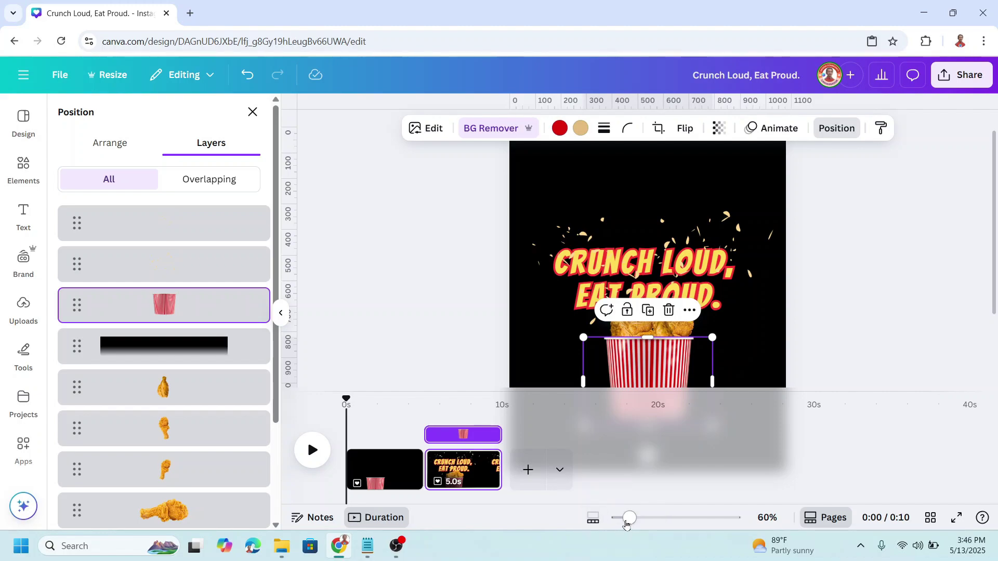
drag(629, 521, 643, 523)
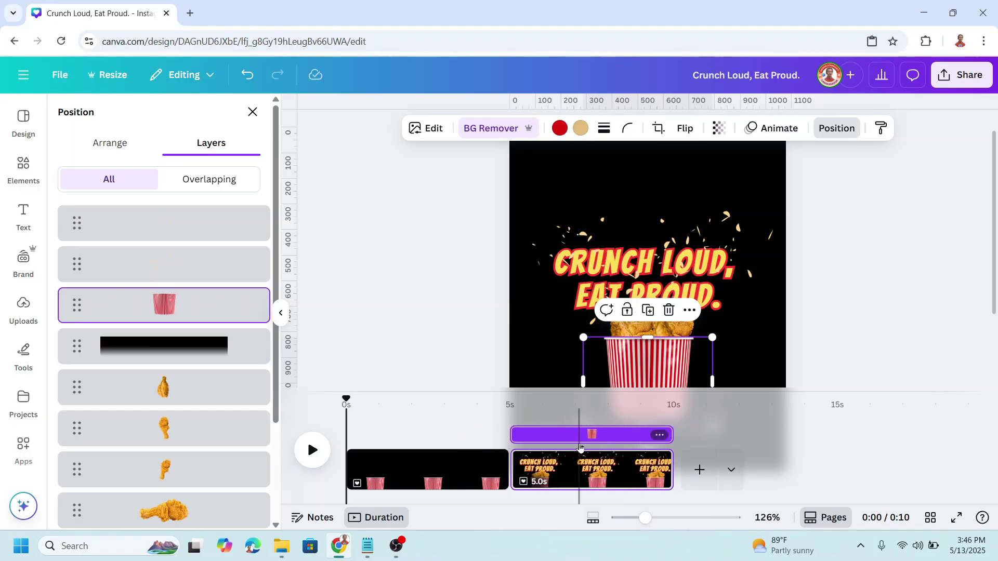
click(454, 473)
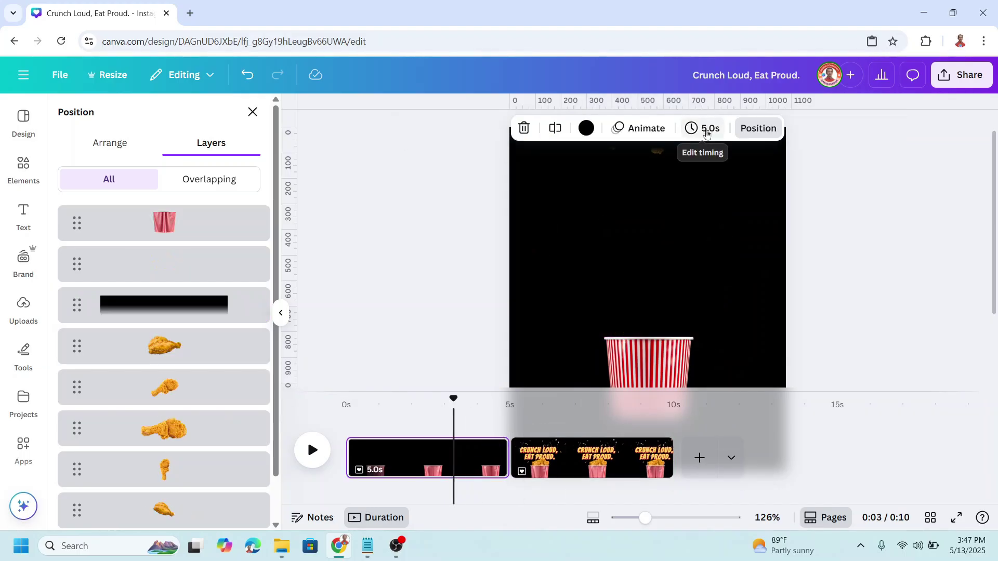
click(708, 133)
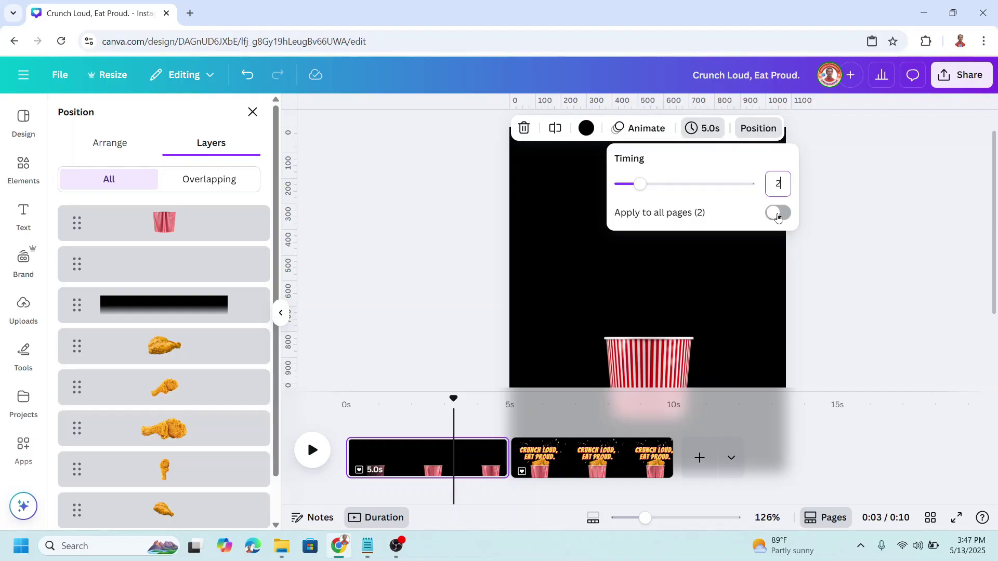
key(Return)
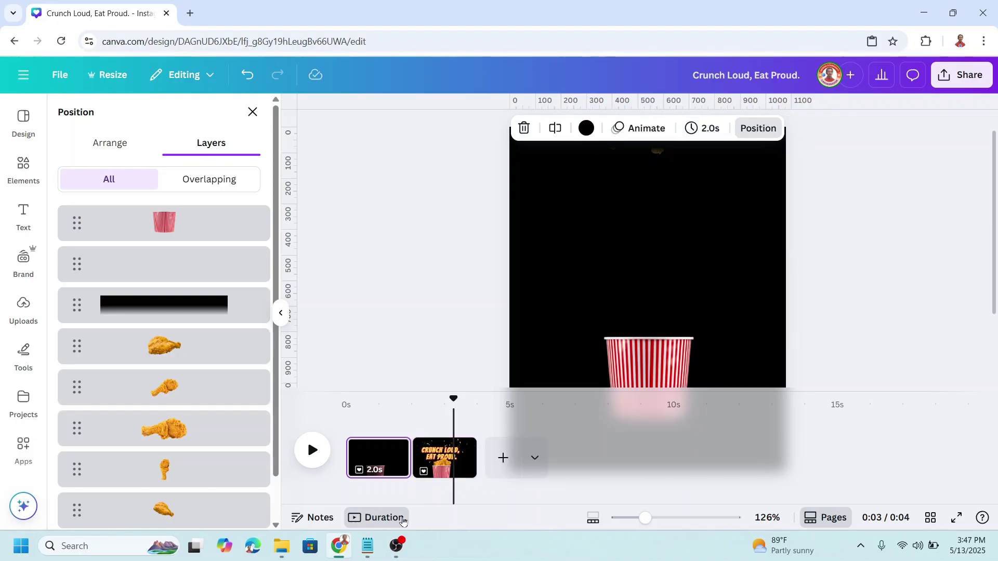
click(403, 518)
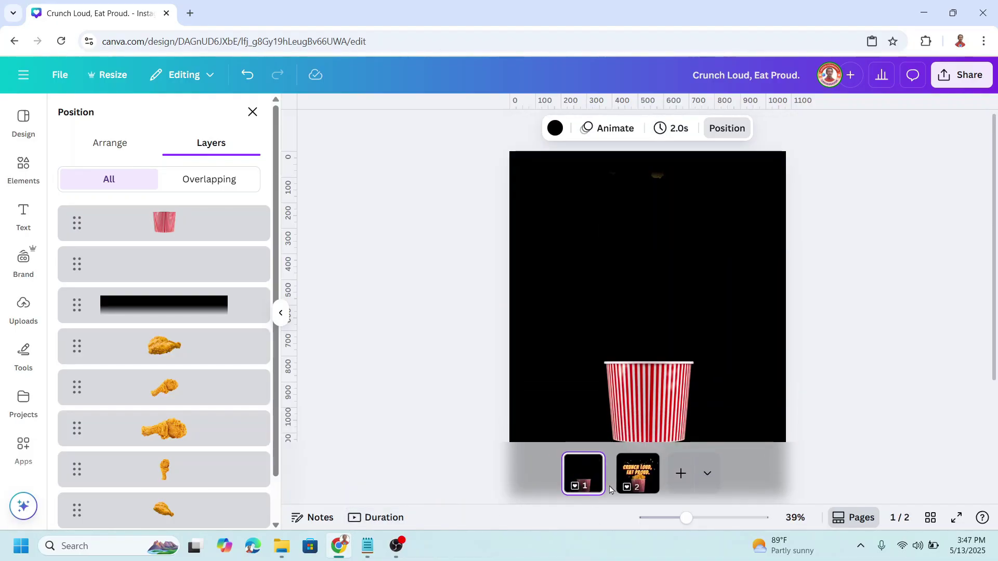
Apply a 1-second Match & Move transition between pages 1 and 2, then enlarge the timeline
click(611, 485)
click(91, 393)
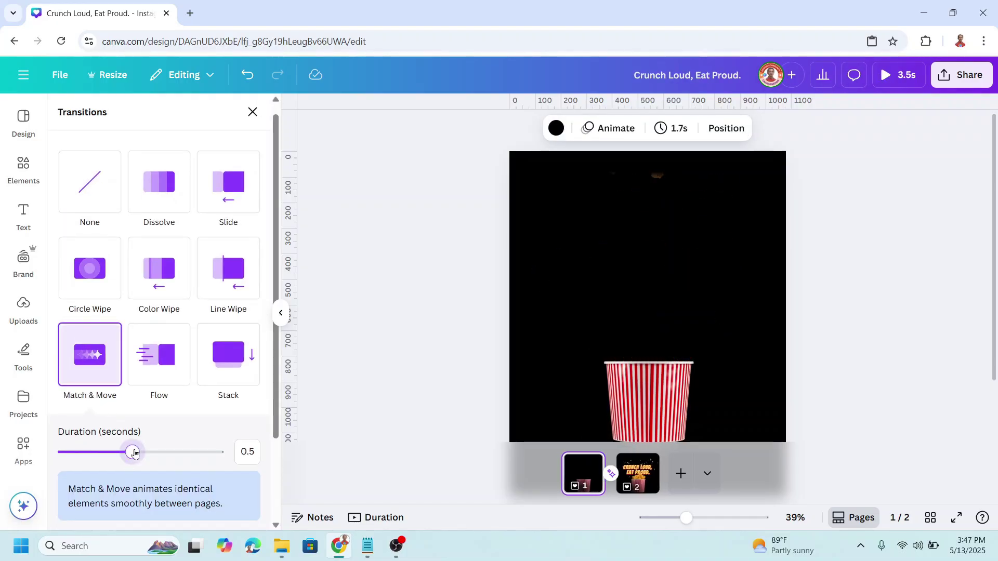
drag(134, 453, 217, 452)
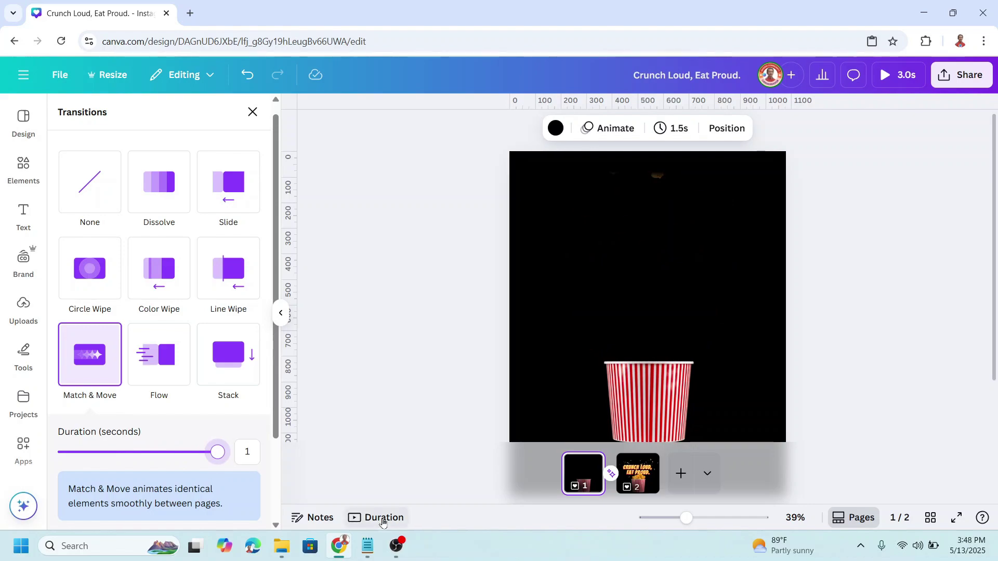
click(382, 517)
drag(644, 518, 668, 518)
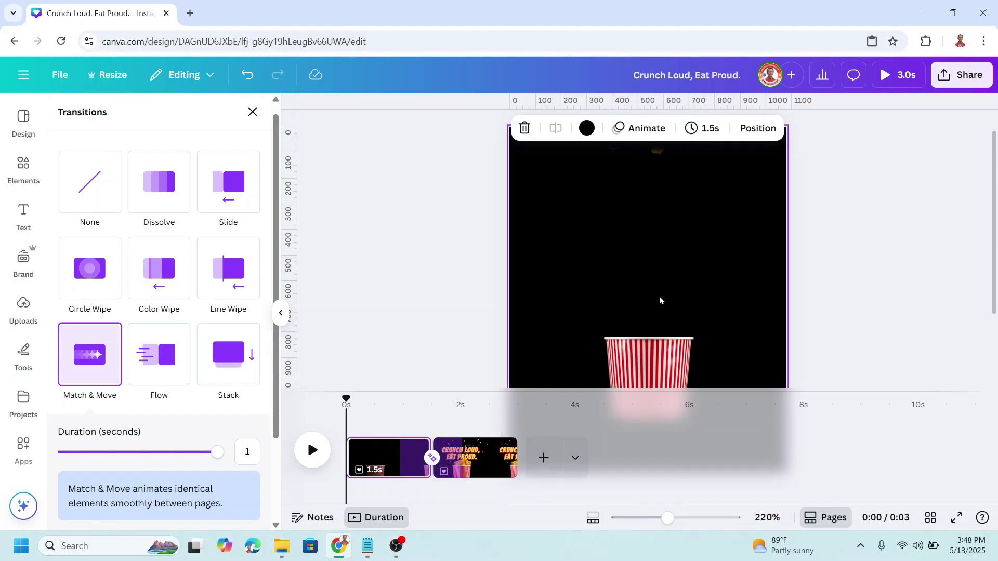
Trim both crumb graphics on page 2 so each starts about 1.2 seconds in
click(475, 465)
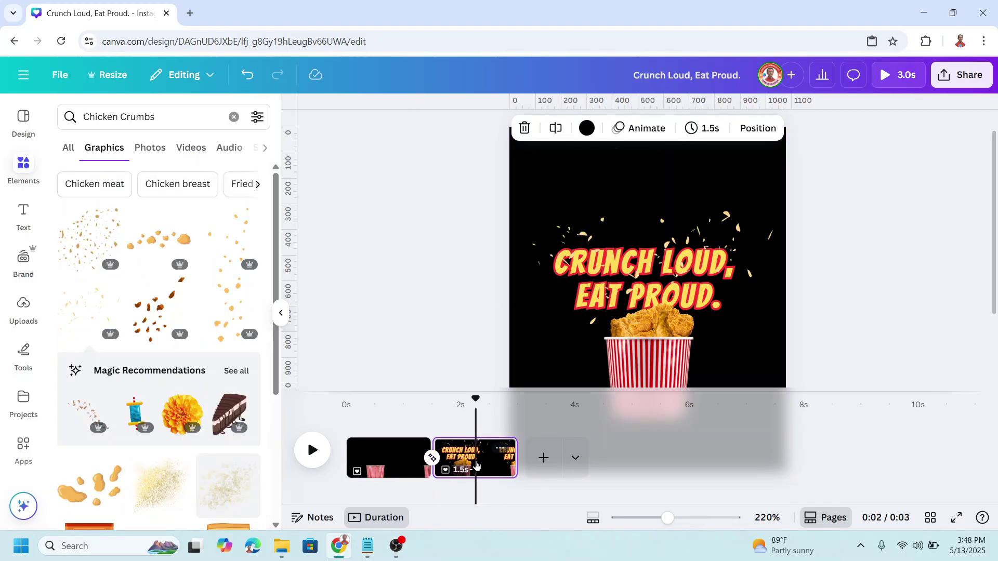
click(727, 243)
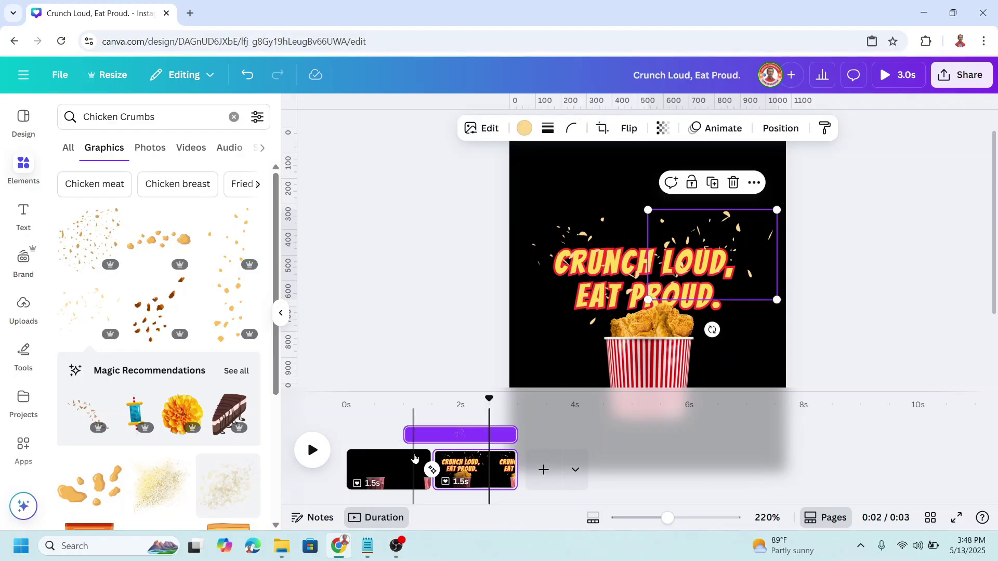
drag(410, 434, 451, 445)
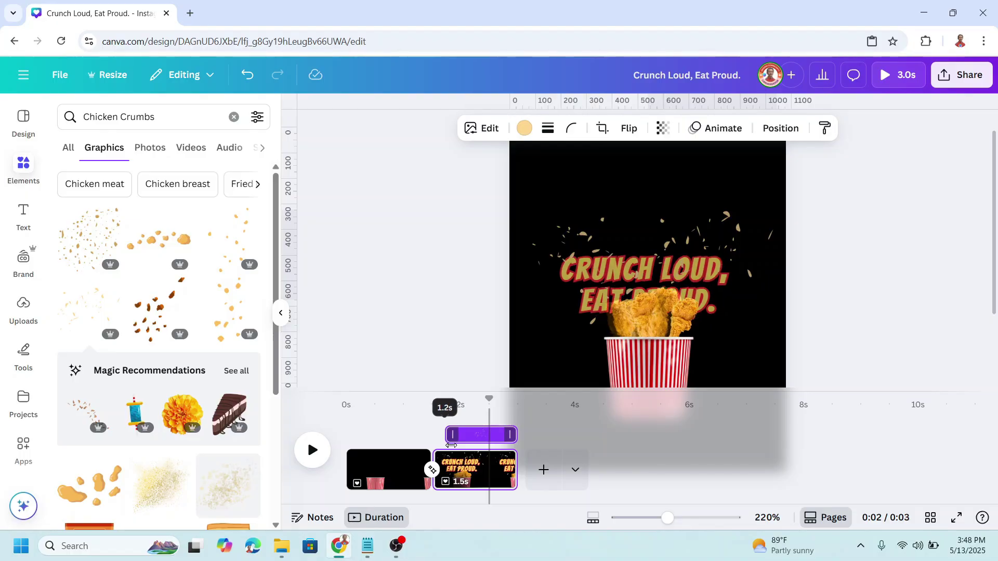
drag(452, 445, 451, 446)
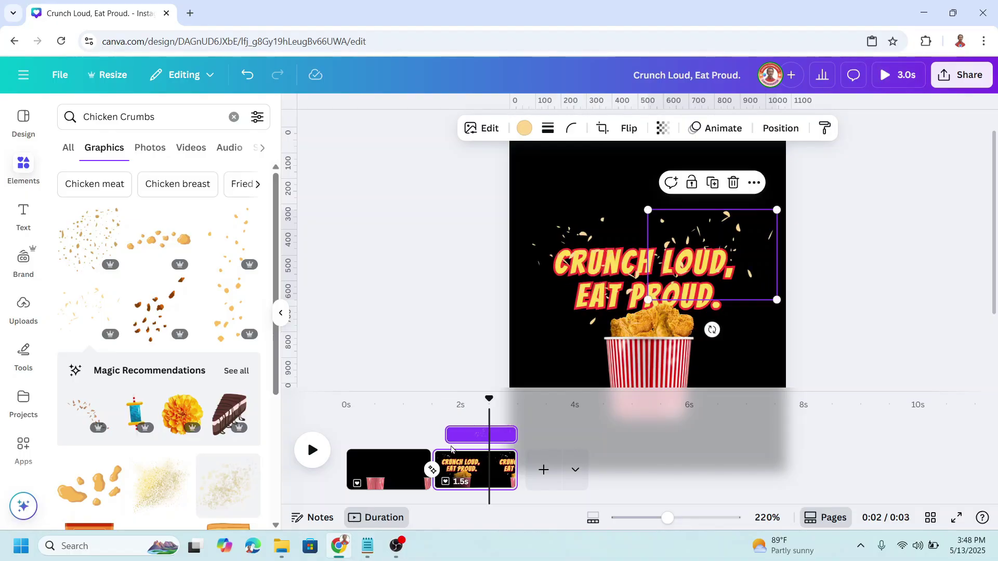
click(593, 235)
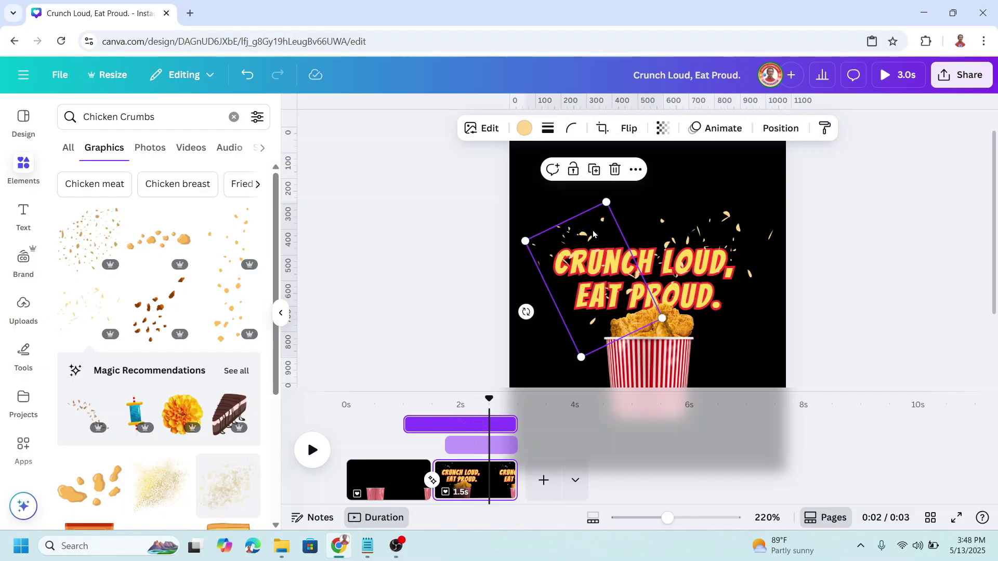
mouse_move(406, 429)
drag(406, 429, 451, 436)
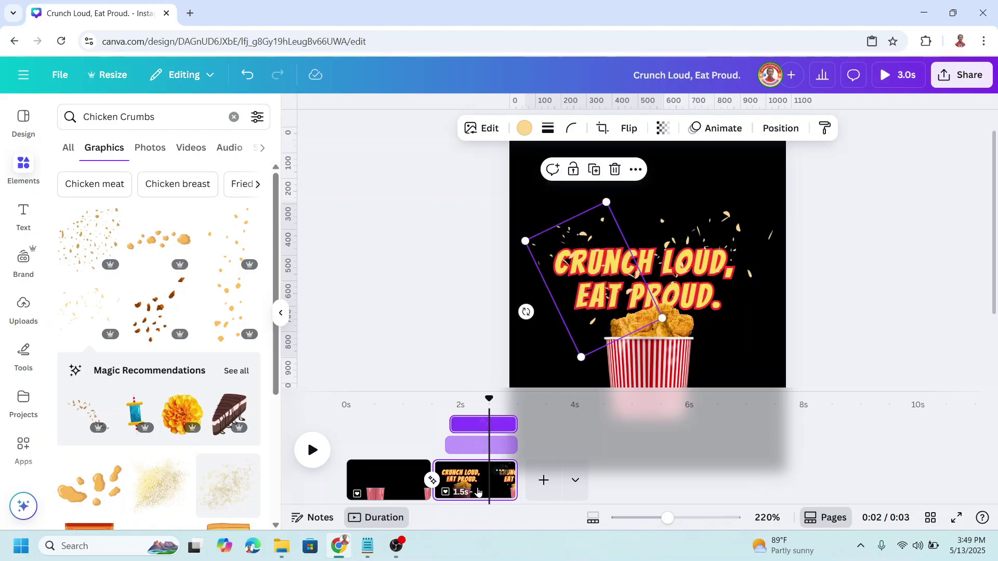
click(479, 492)
right_click(478, 492)
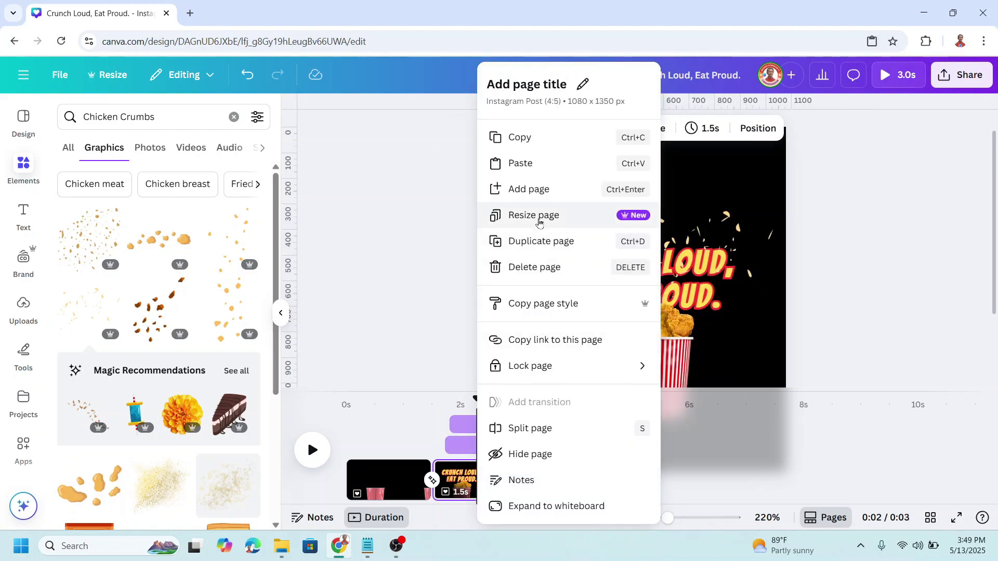
Duplicate page 2 as page 3 and send both crumb graphics behind the bucket
click(544, 241)
drag(803, 374, 656, 371)
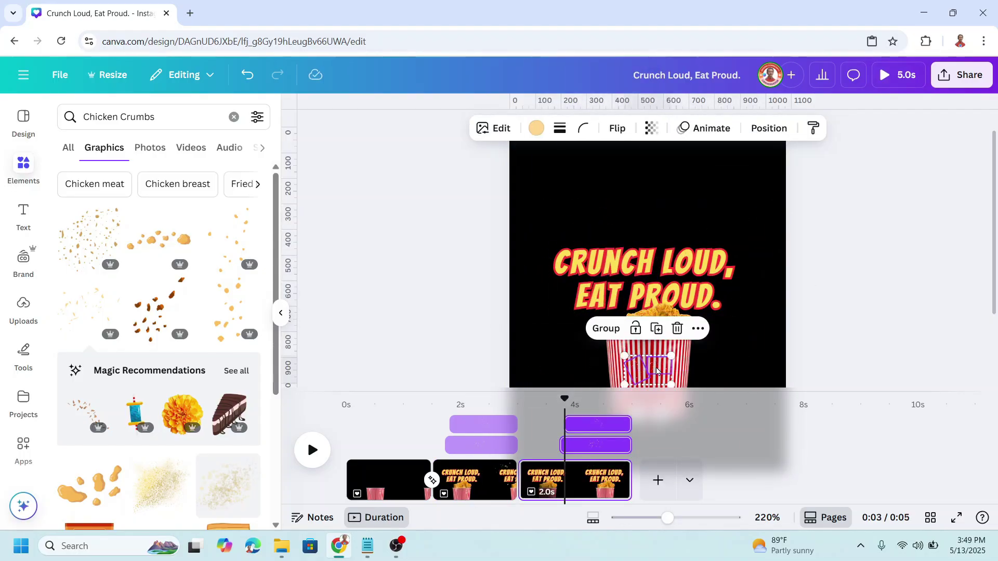
click(769, 128)
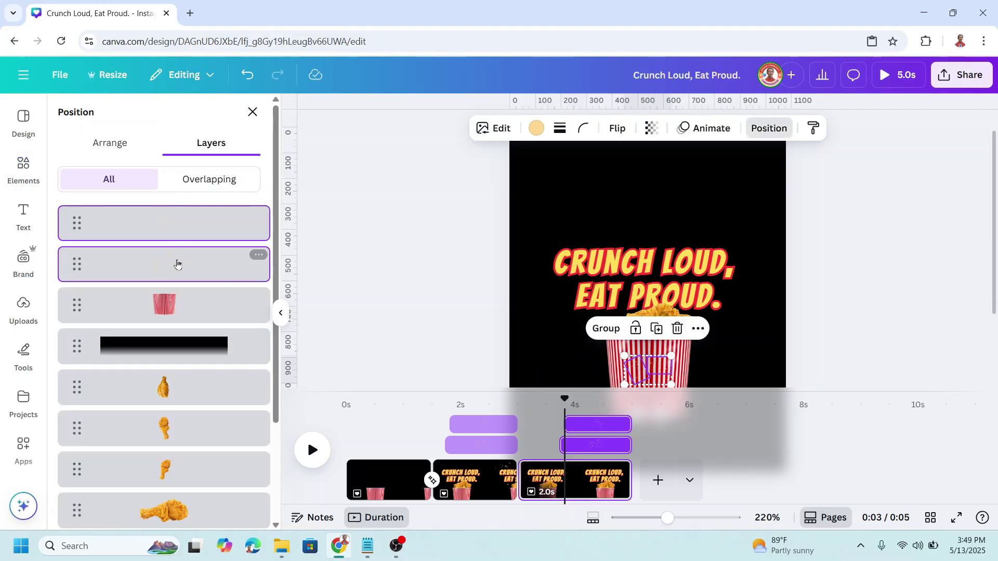
drag(186, 235, 190, 486)
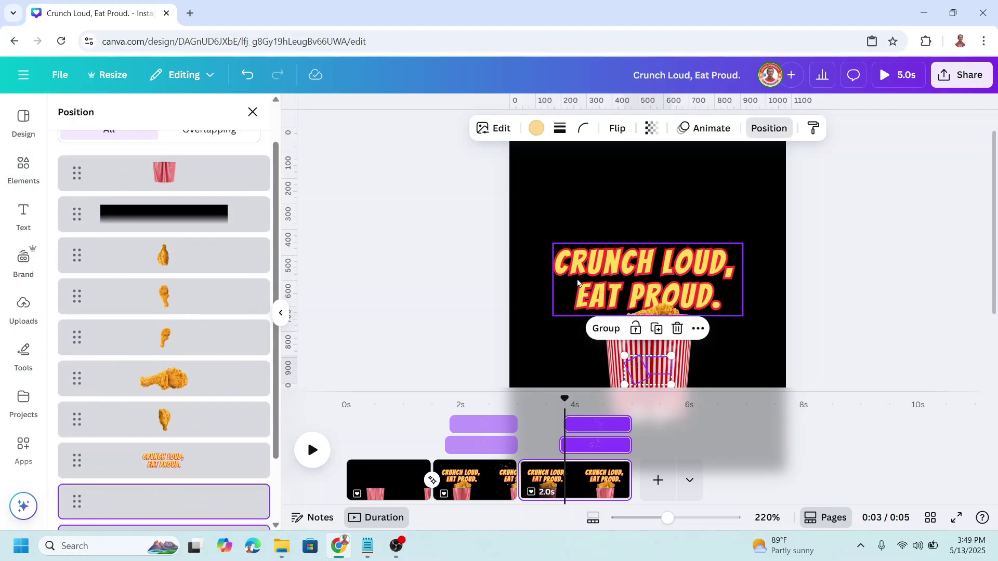
click(588, 278)
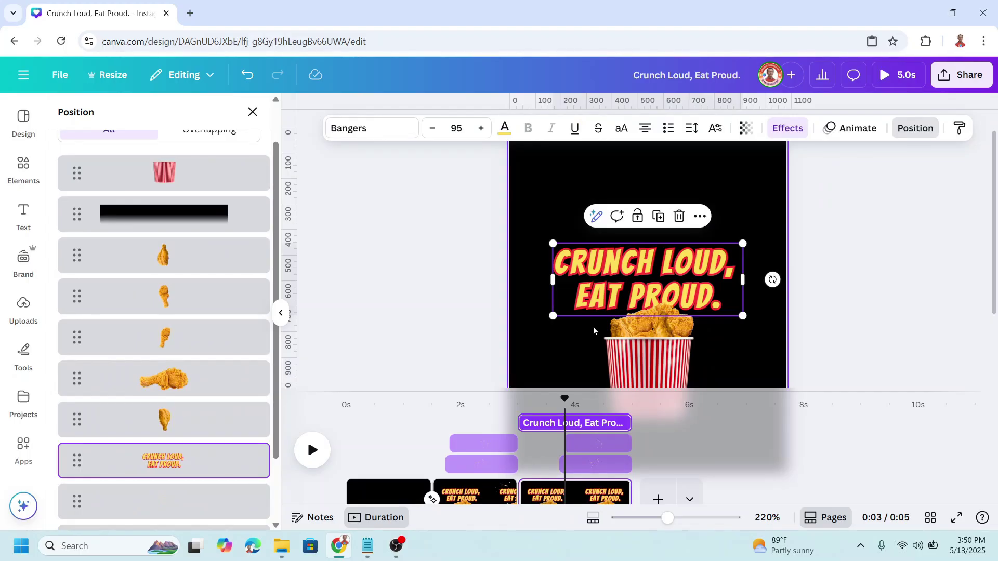
Set the page 3 headline's transparency to 0
click(746, 128)
drag(780, 187, 655, 192)
click(771, 315)
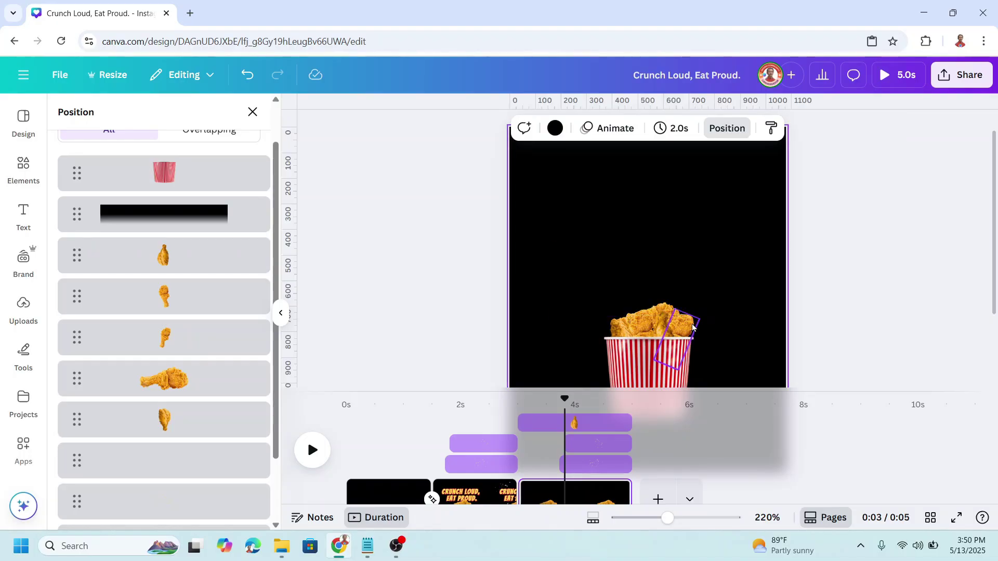
Pull five chicken pieces out above the bucket and tilt them in mid-air
drag(696, 325, 742, 200)
drag(652, 319, 587, 228)
drag(629, 333, 676, 281)
drag(669, 339, 655, 282)
click(640, 205)
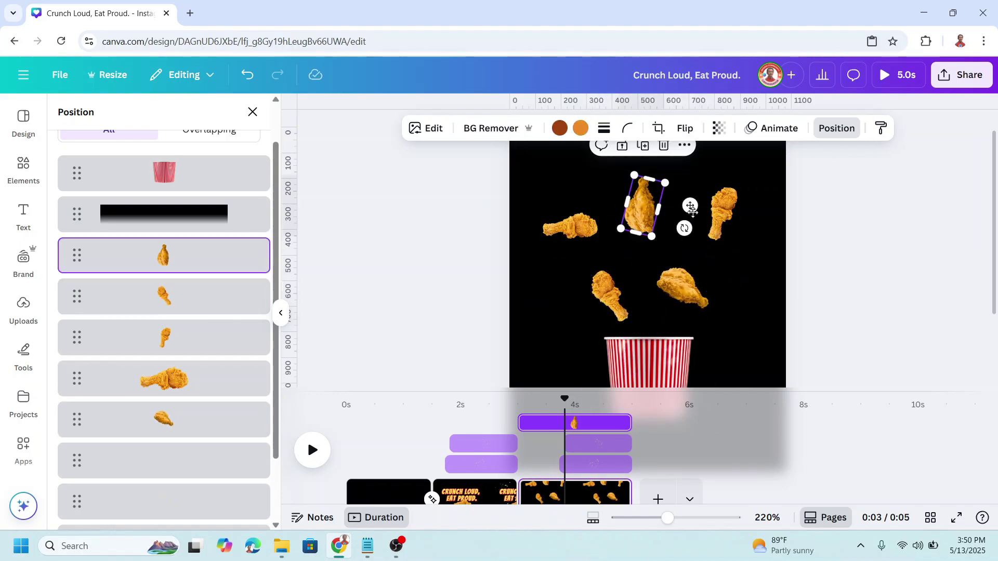
drag(670, 228, 678, 216)
click(727, 218)
drag(755, 239, 730, 257)
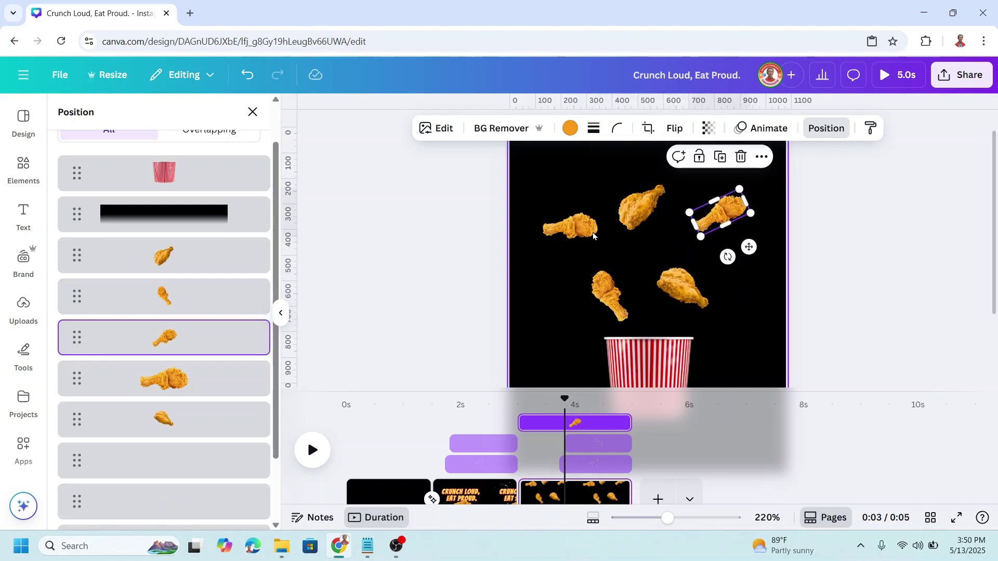
click(571, 229)
drag(560, 269, 541, 326)
click(837, 192)
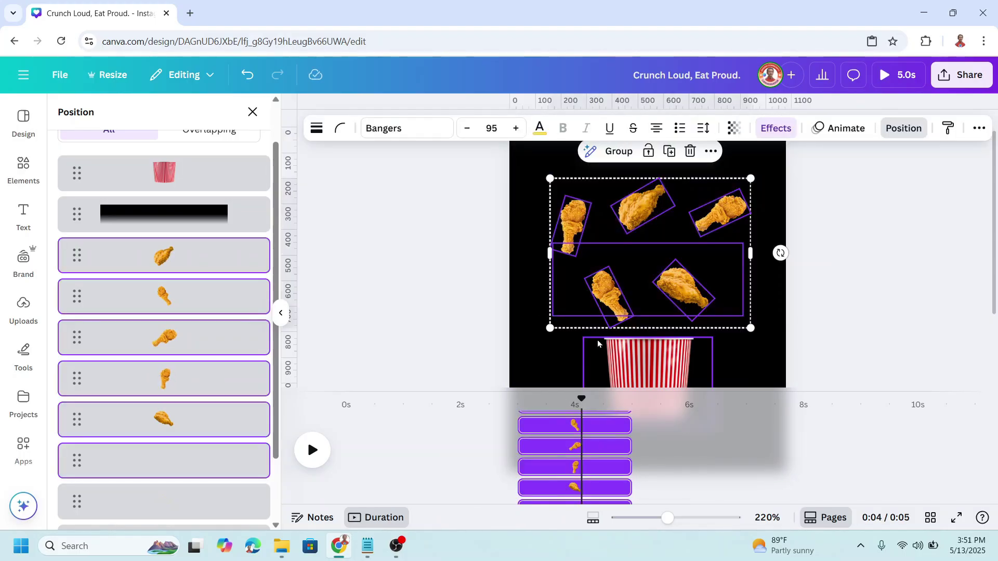
Give page 3's chicken pieces the Wiggle add-on animation at lowered intensity
click(845, 128)
scroll(177, 403, down, 10)
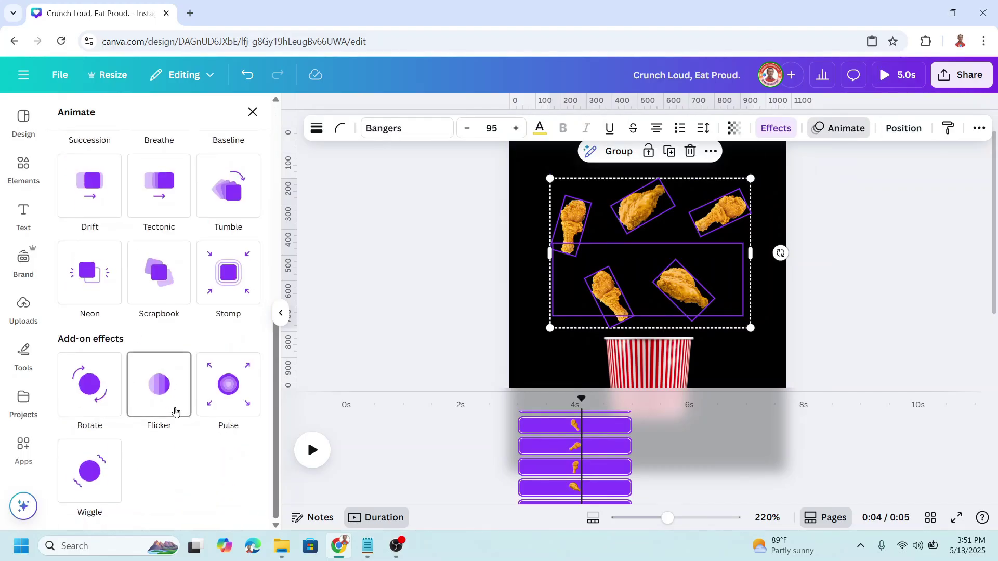
click(95, 483)
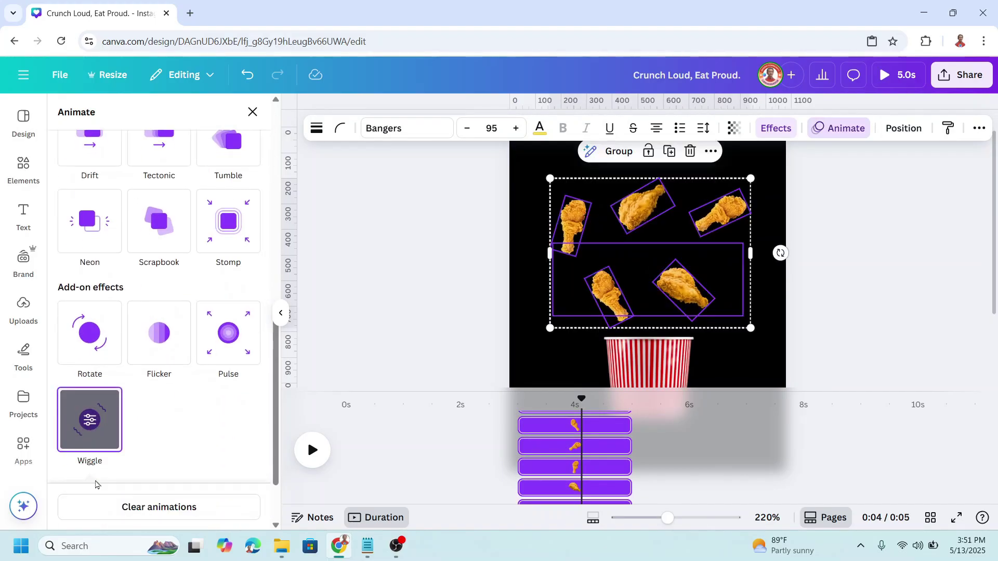
click(121, 441)
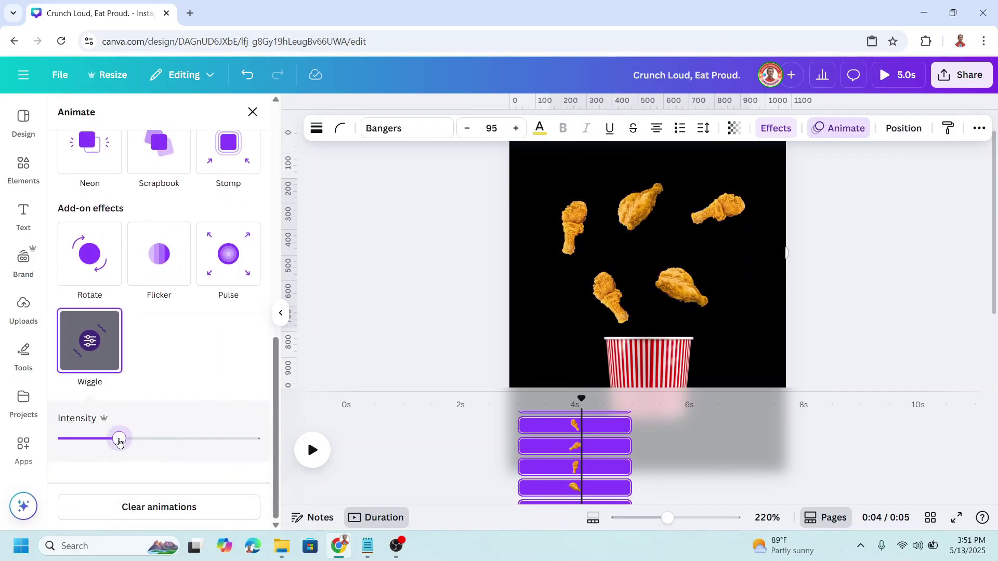
drag(119, 443, 114, 440)
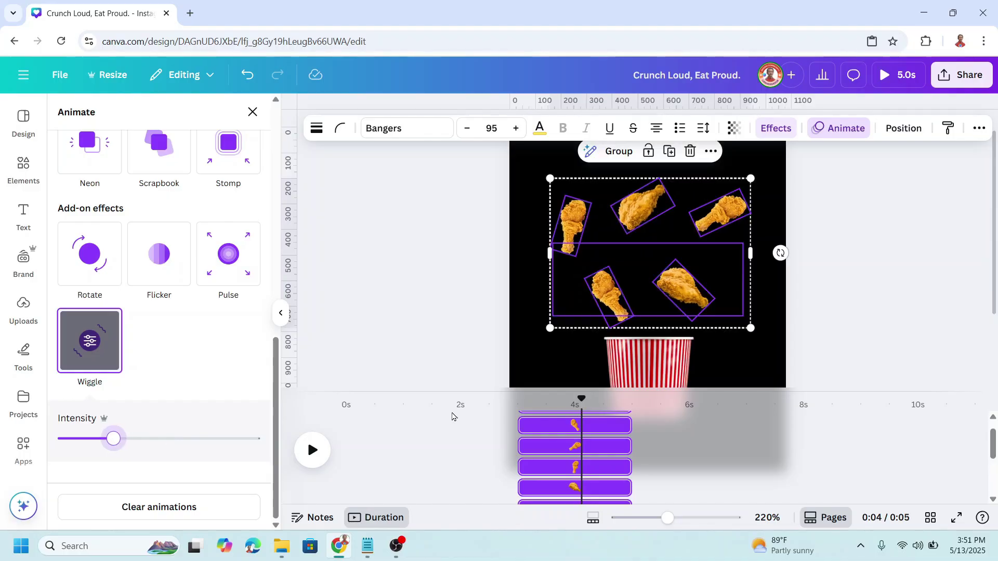
click(848, 467)
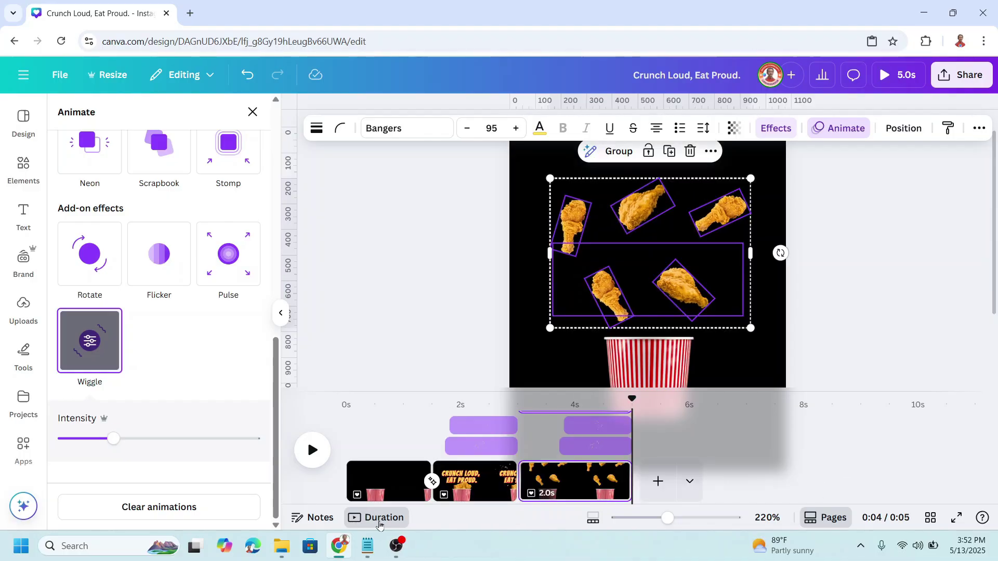
click(380, 519)
click(586, 476)
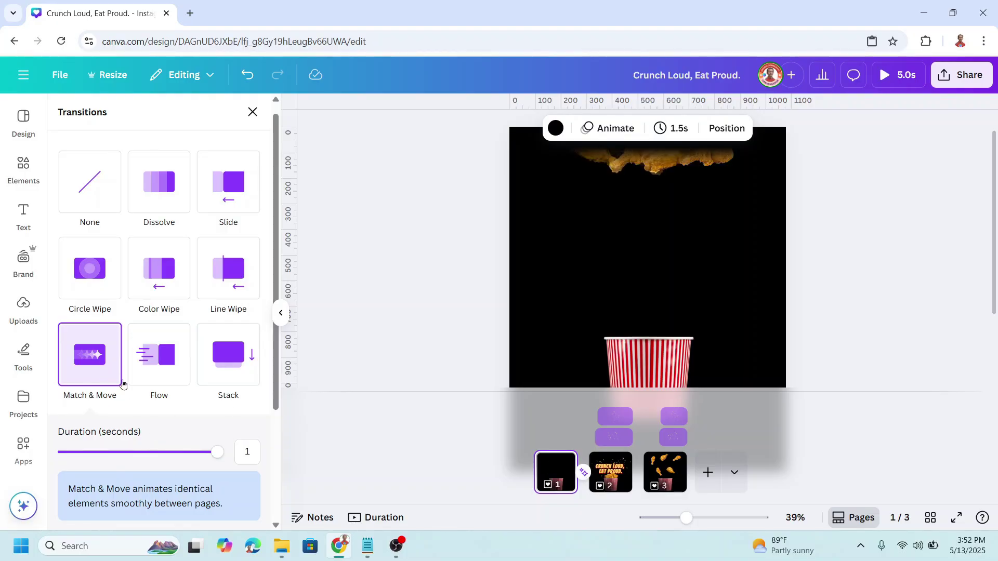
Apply Match & Move between all pages and duplicate page 3 as a fourth page
scroll(156, 442, down, 3)
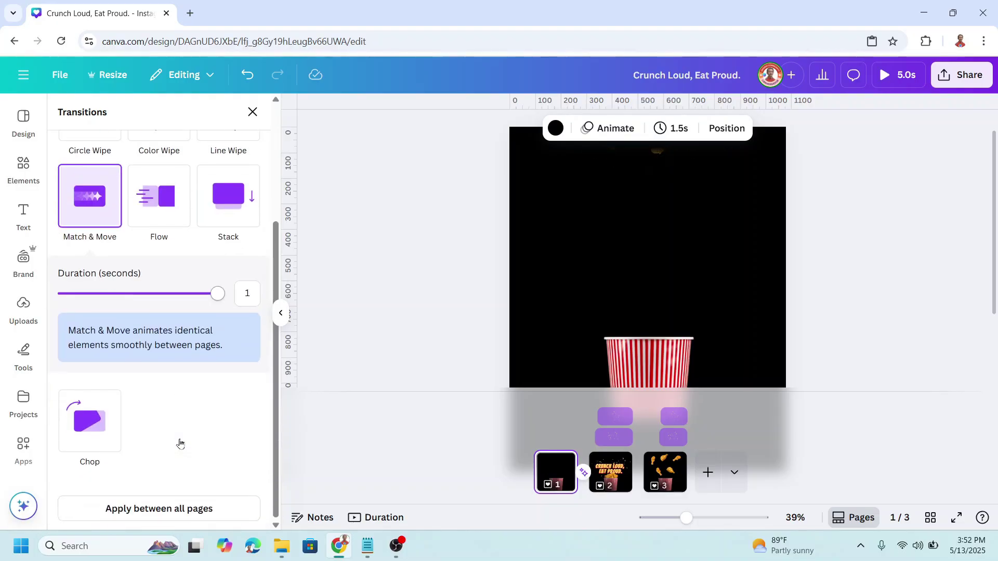
click(169, 508)
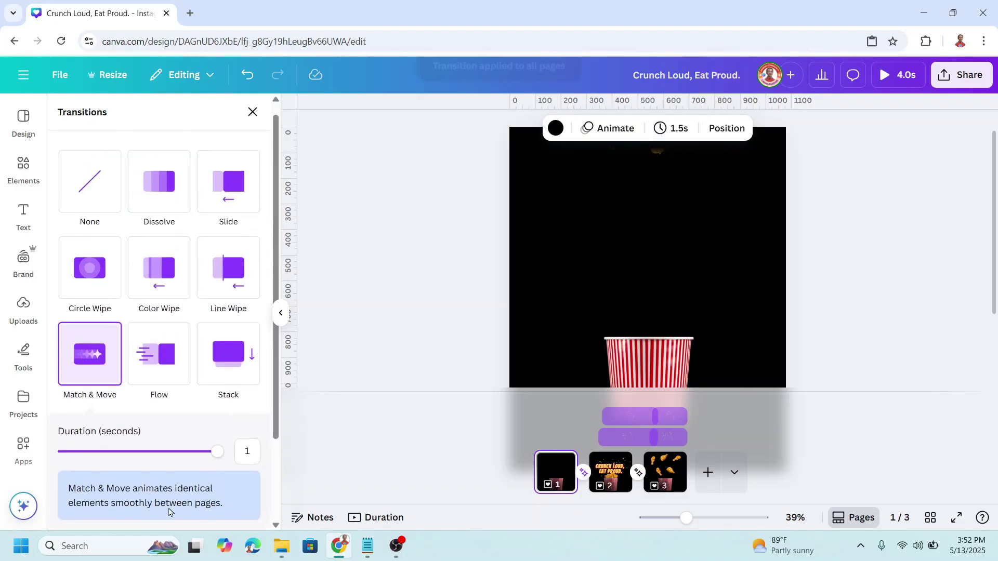
click(668, 476)
right_click(667, 475)
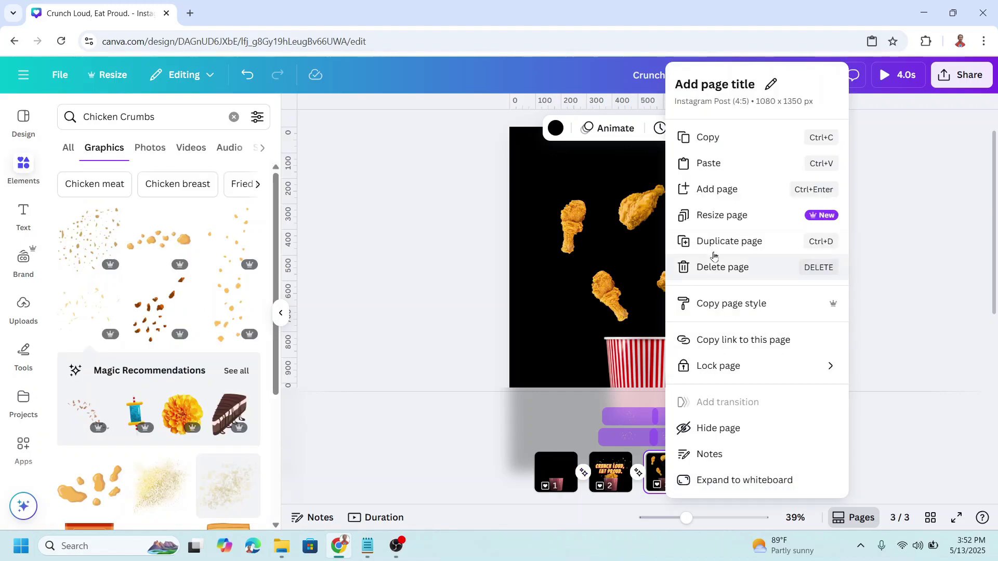
click(717, 251)
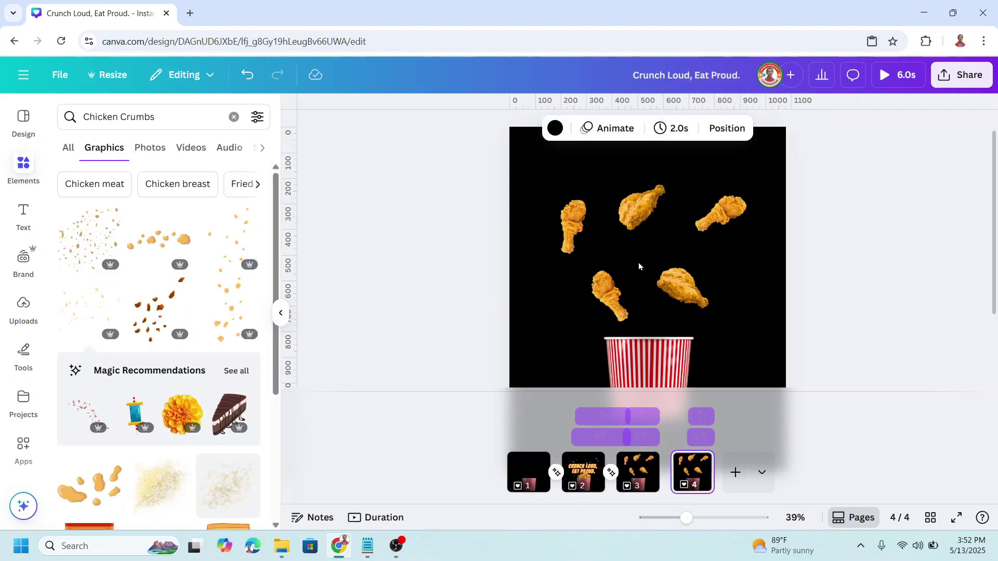
click(24, 213)
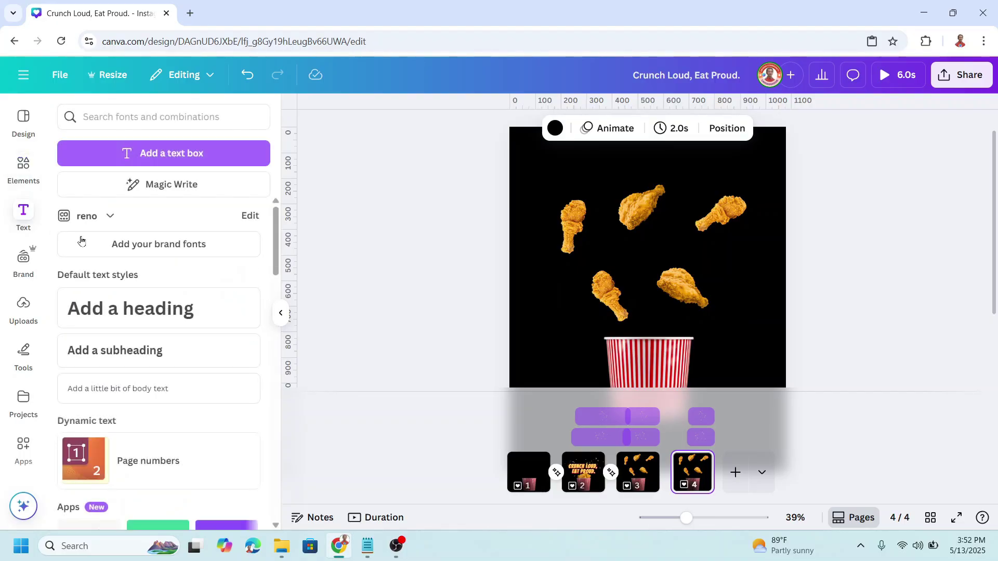
Add a 'FRIED CHICKEN' text box in Droid Serif Bold Italic
click(163, 153)
text(FRIED CHICKEN)
key(ctrl+a)
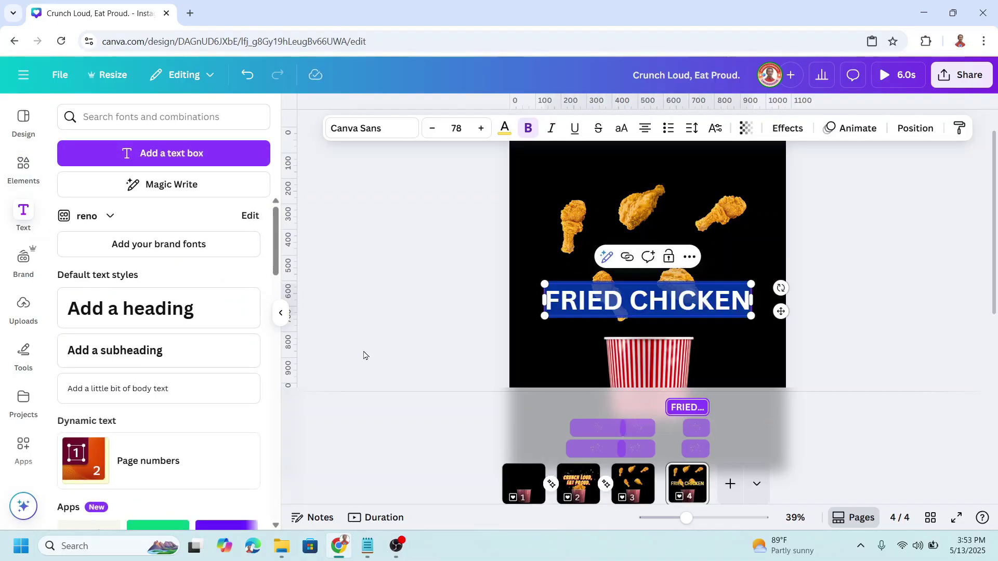
click(369, 133)
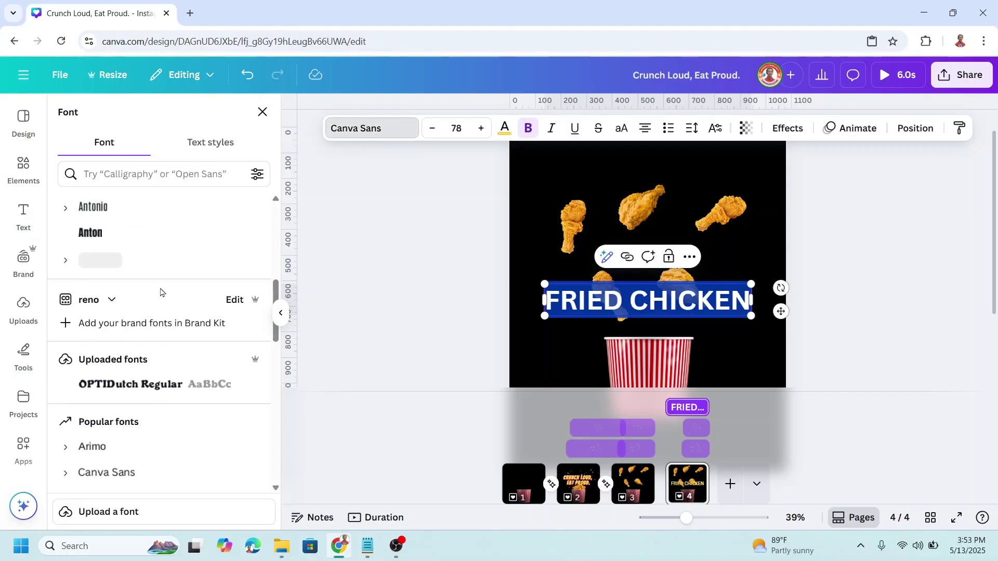
click(74, 394)
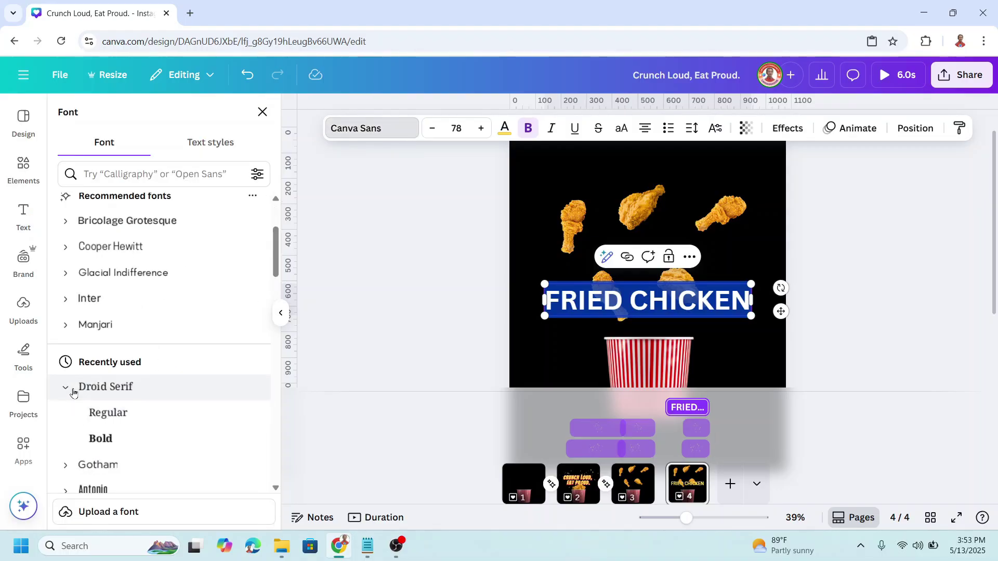
click(101, 439)
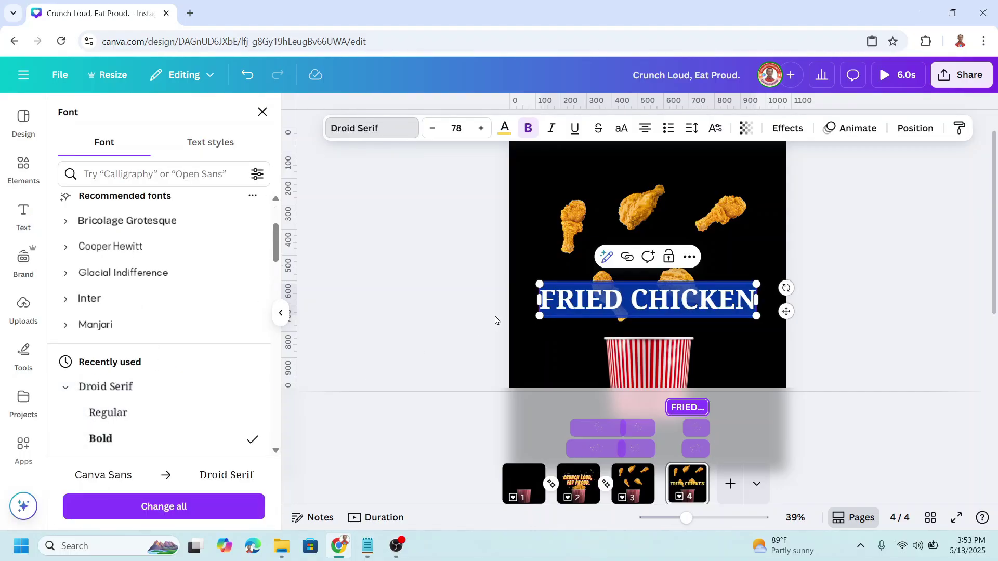
click(552, 132)
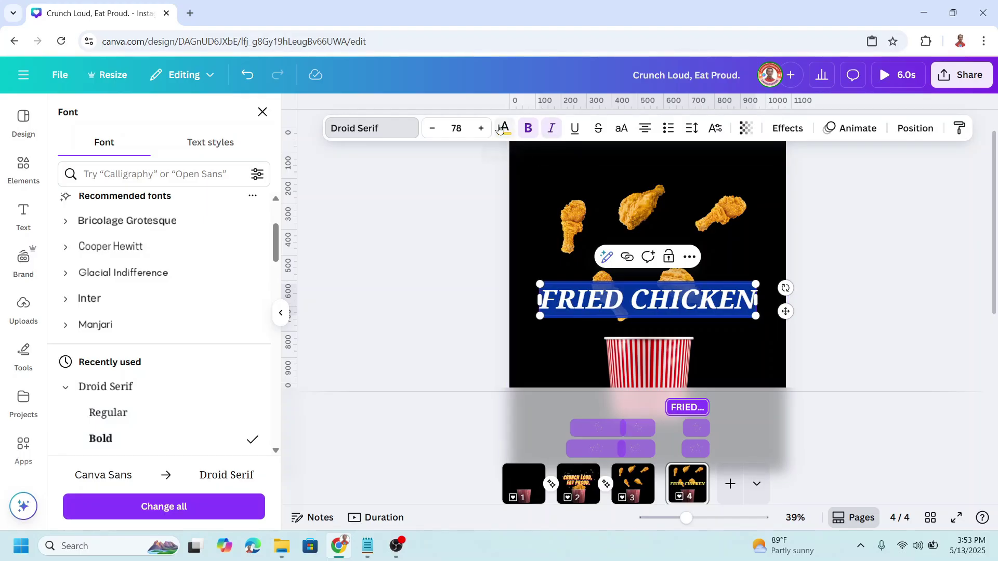
Make the title white with a red Outline effect at thickness 83
click(503, 129)
click(211, 335)
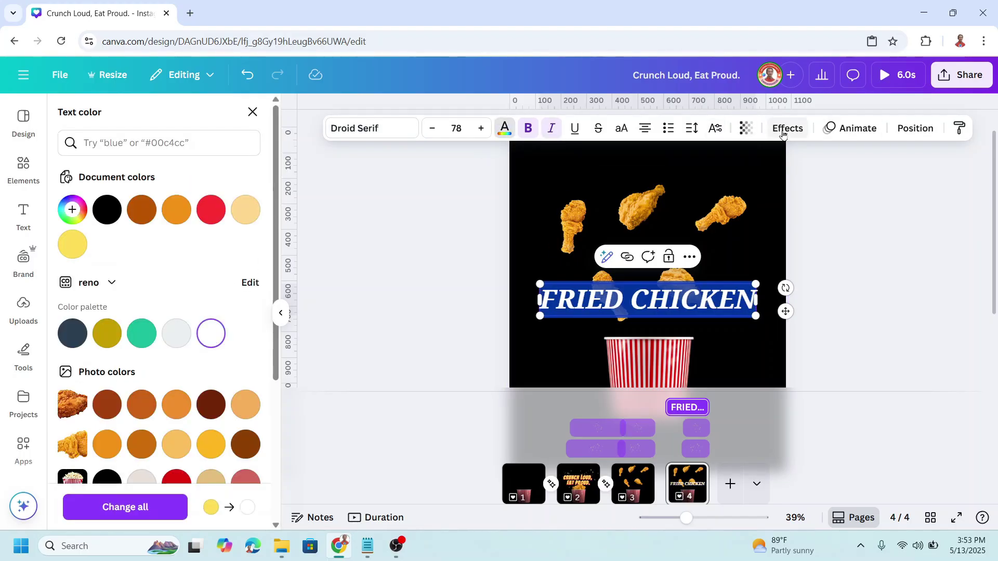
click(783, 134)
click(238, 282)
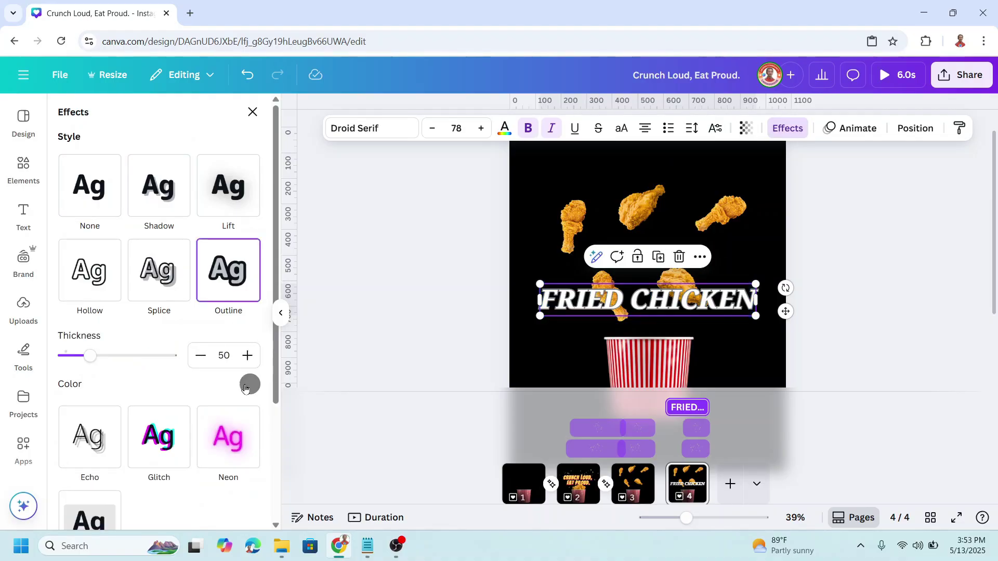
click(250, 385)
click(228, 229)
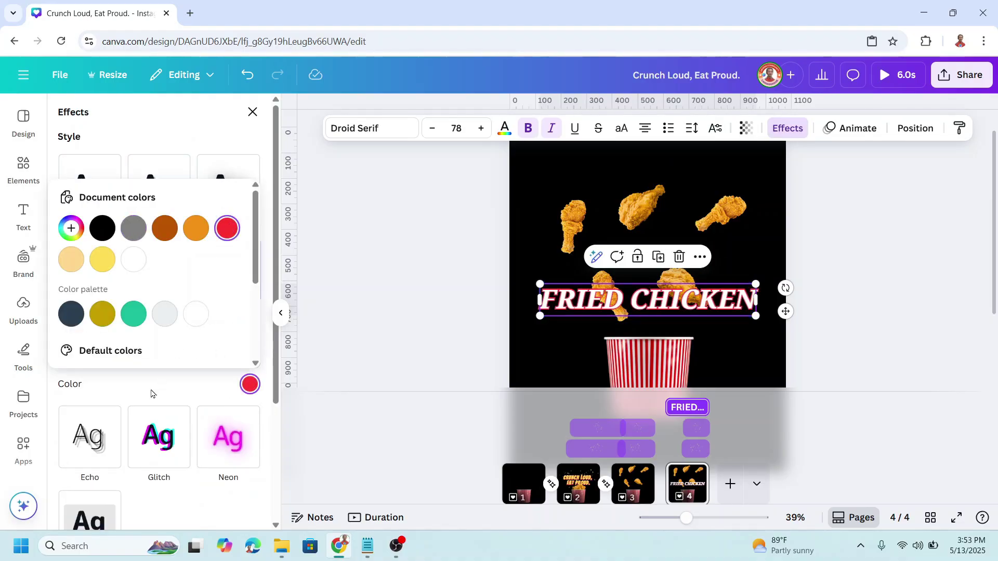
click(151, 393)
drag(91, 356, 105, 356)
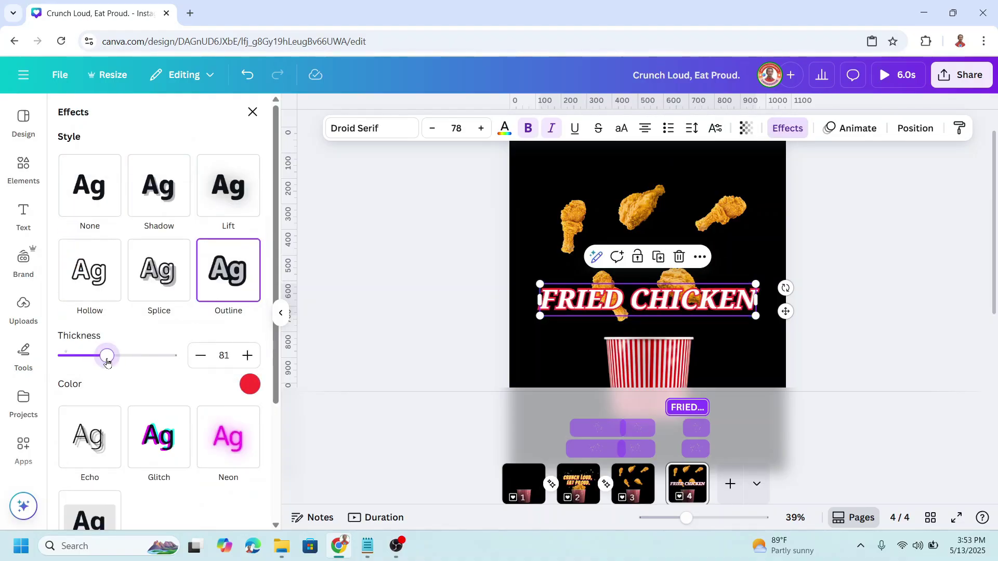
Enlarge the FRIED CHICKEN title to 83.9 and move it higher on the page
scroll(748, 340, down, 4)
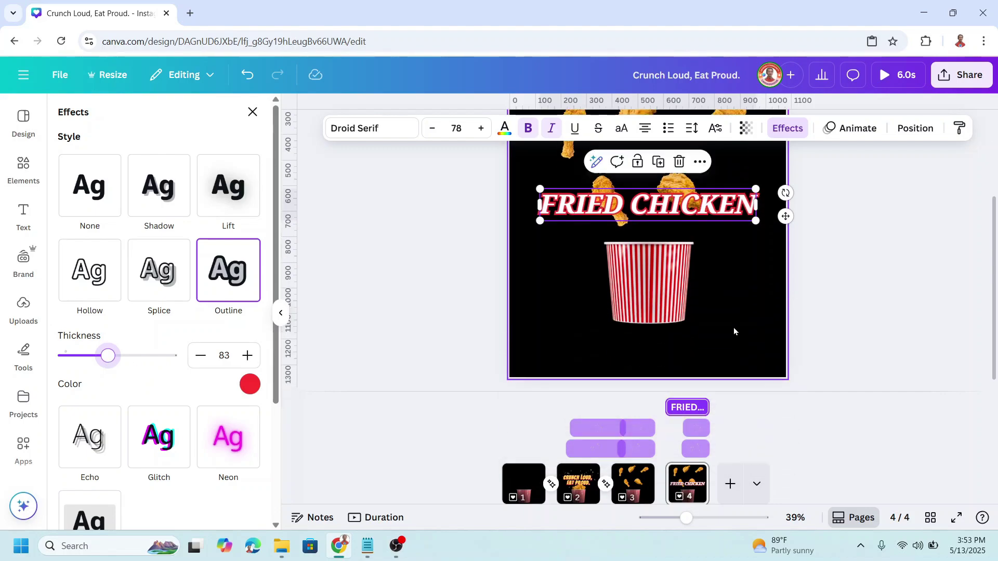
scroll(733, 328, up, 3)
drag(760, 251, 774, 248)
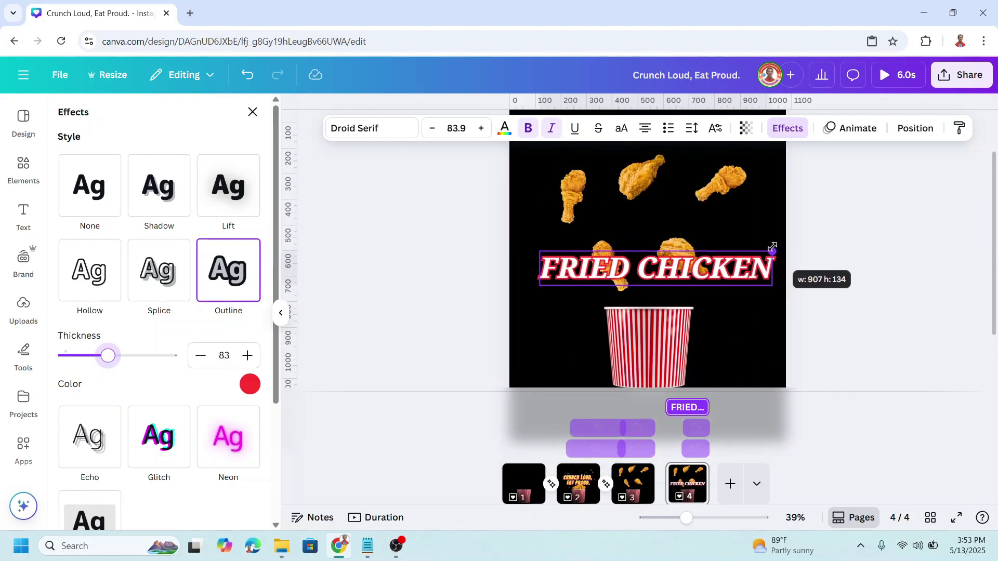
drag(668, 314, 664, 284)
click(671, 269)
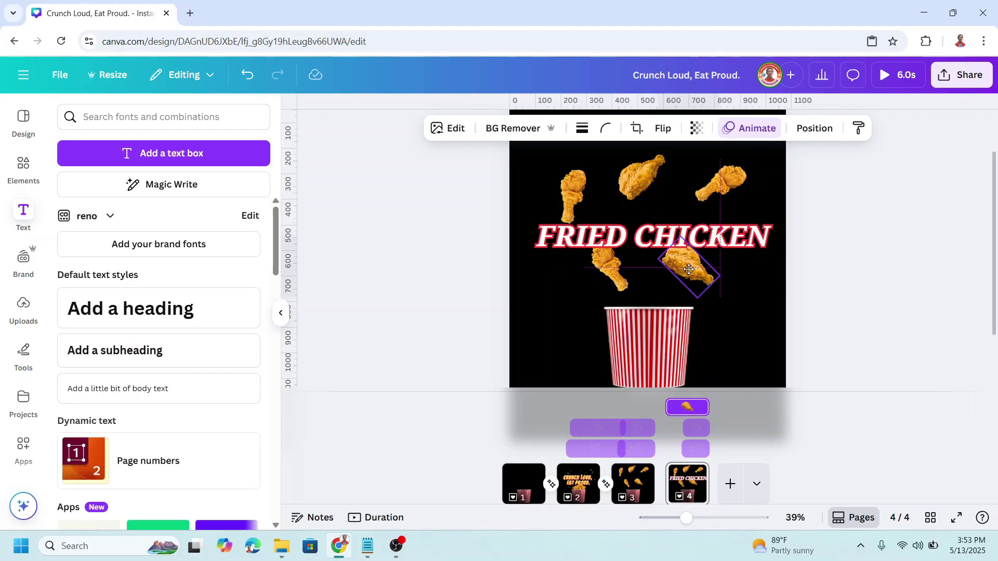
Nudge the title up and tilt the lower-left chicken piece on page 4
drag(624, 249, 622, 235)
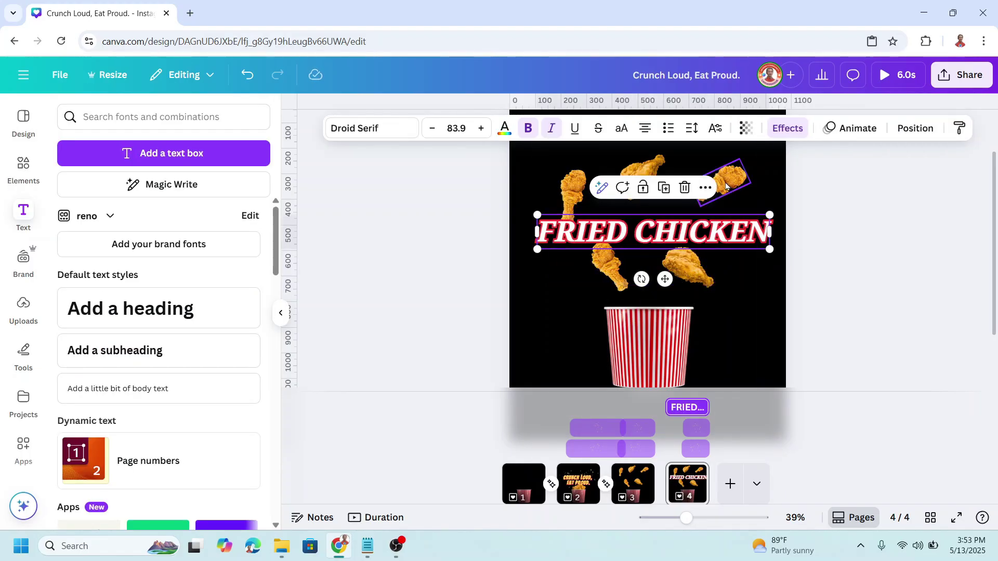
click(726, 186)
click(649, 167)
click(621, 273)
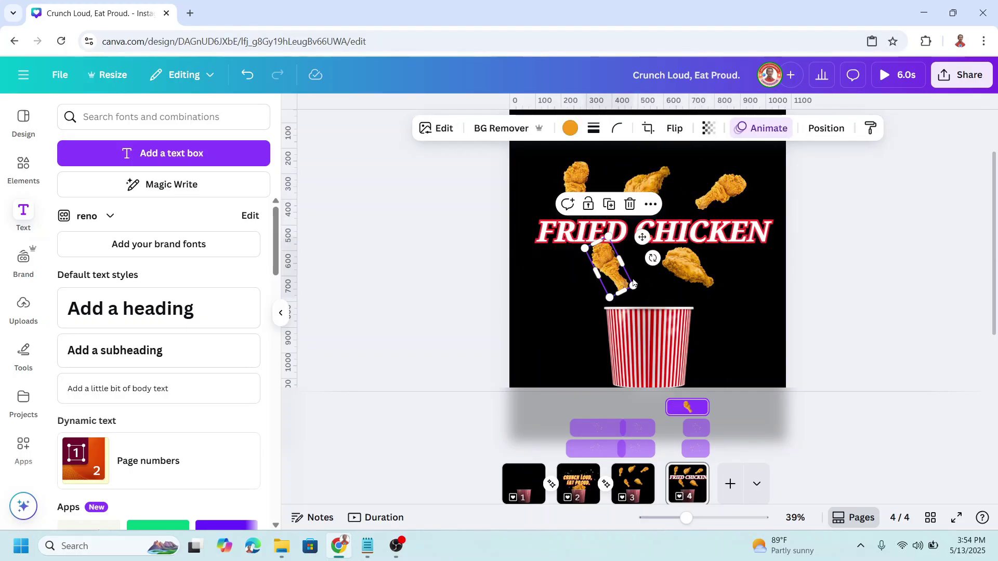
drag(652, 258, 646, 251)
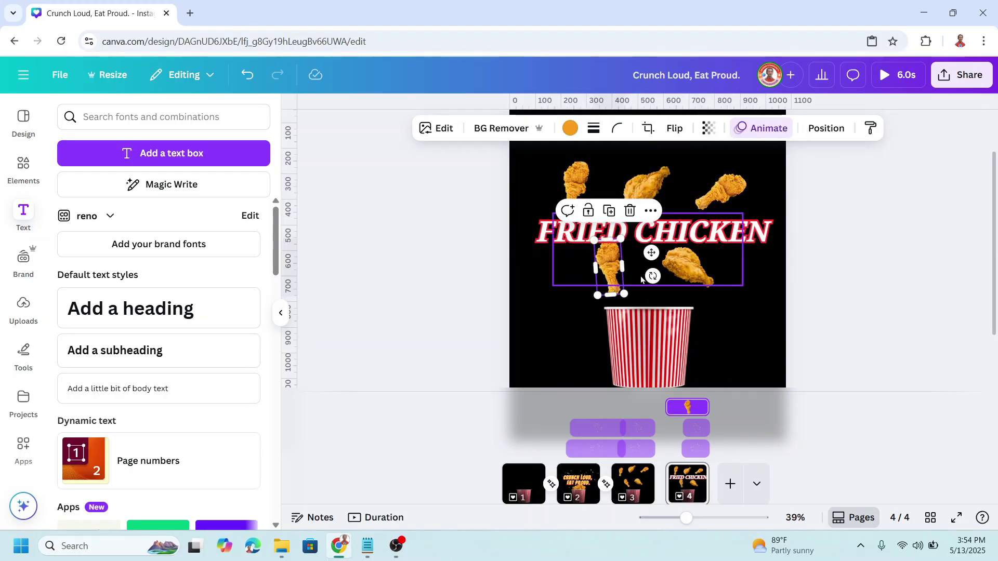
click(768, 278)
Copy the FRIED CHICKEN title to page 3, shrink it to 16.6 and centre it
click(744, 244)
right_click(745, 242)
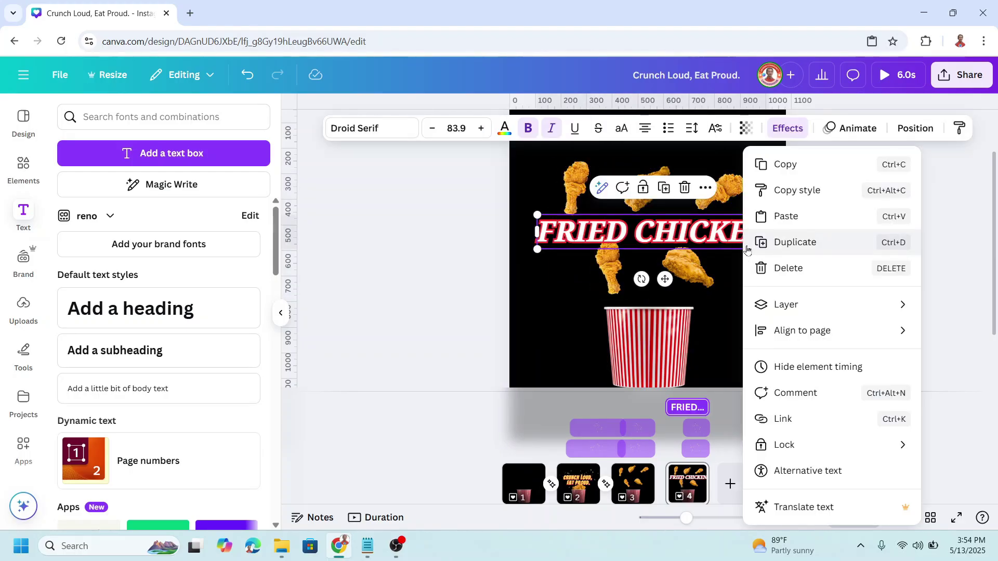
click(792, 165)
click(627, 498)
click(656, 251)
right_click(656, 251)
click(698, 217)
drag(767, 215, 584, 242)
drag(573, 280, 647, 260)
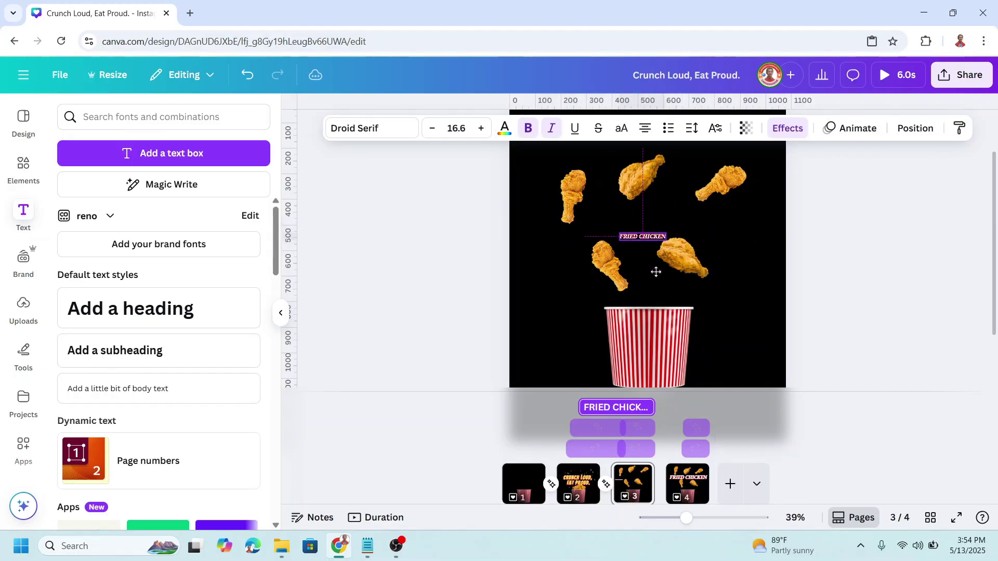
click(655, 269)
Set the small page 3 title's transparency to 0
click(746, 128)
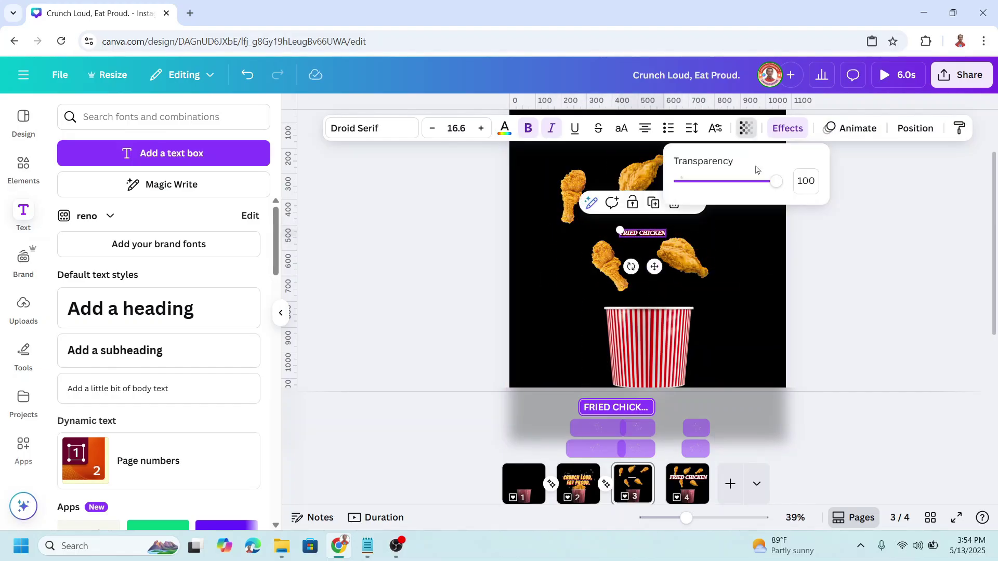
drag(775, 190, 661, 203)
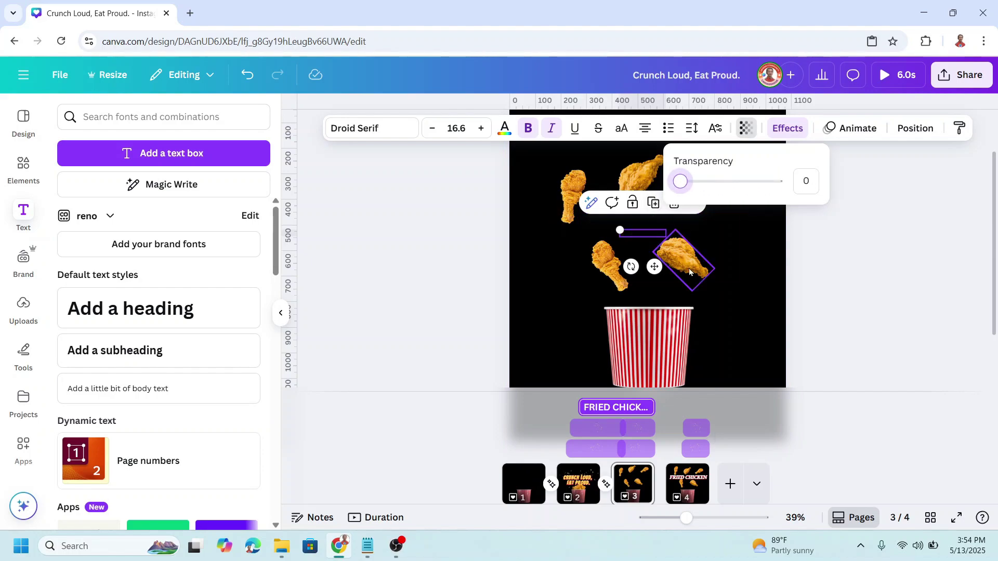
key(Escape)
click(606, 486)
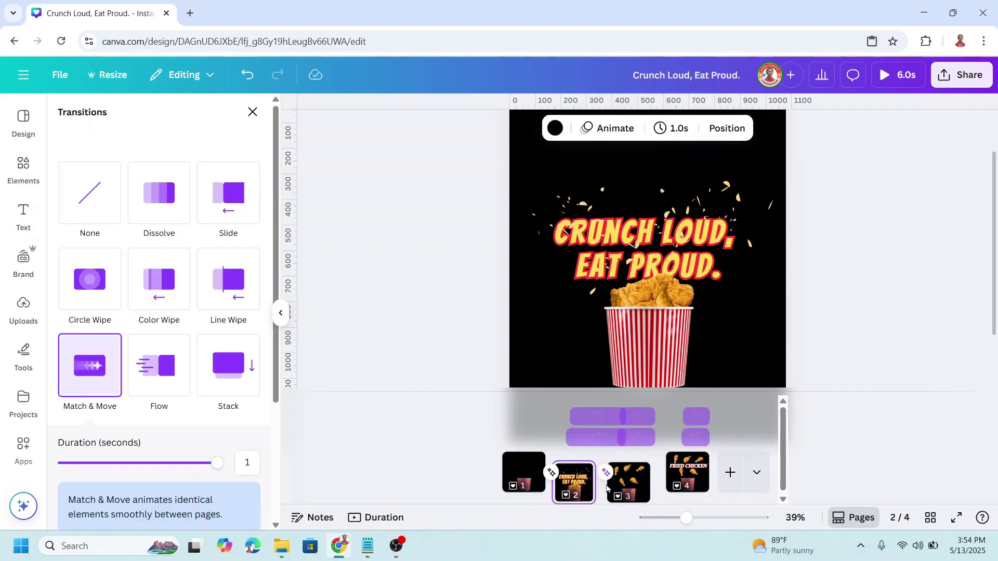
Apply the 1-second Match & Move transition between all four pages and preview the 5.0s video
scroll(166, 442, down, 3)
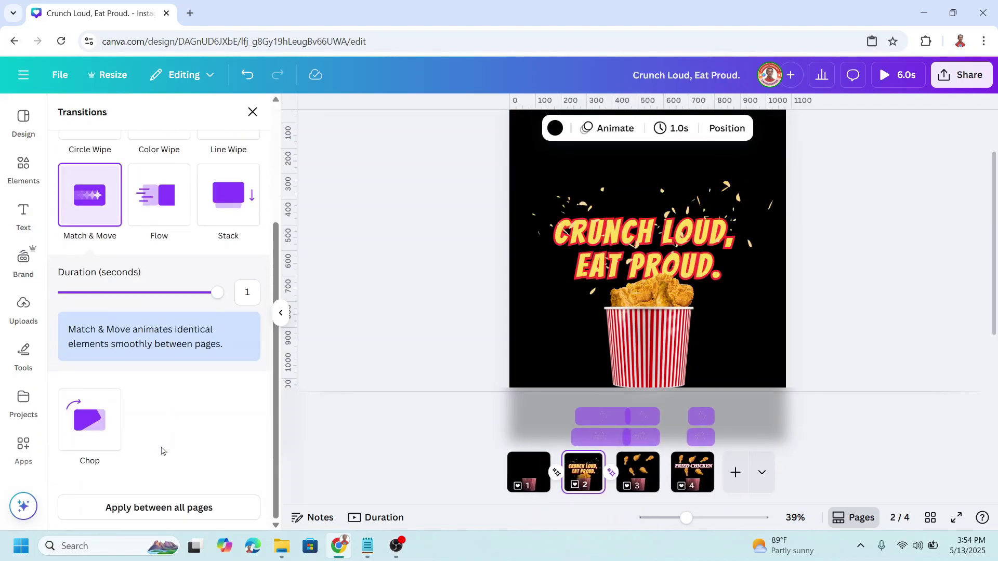
click(167, 513)
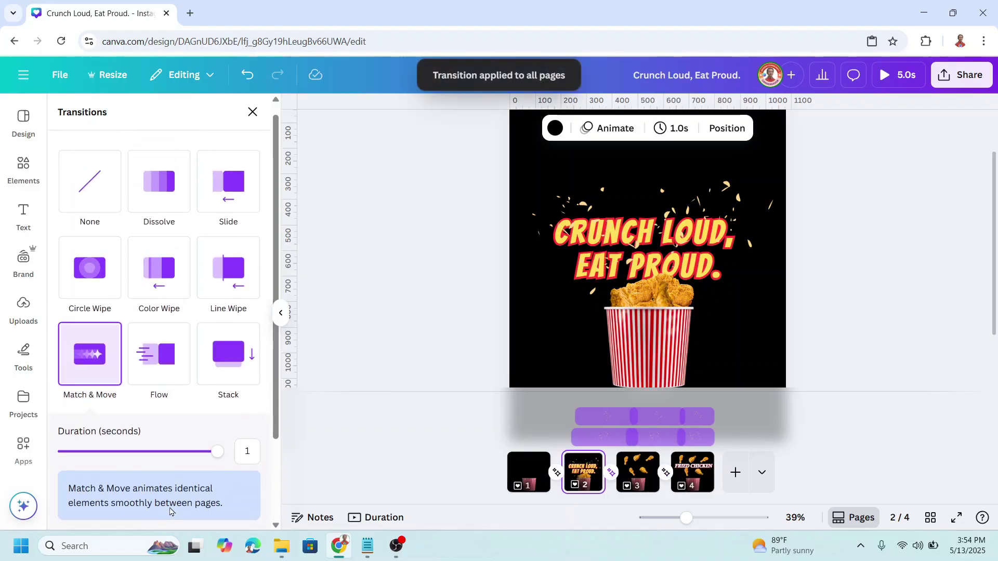
click(887, 78)
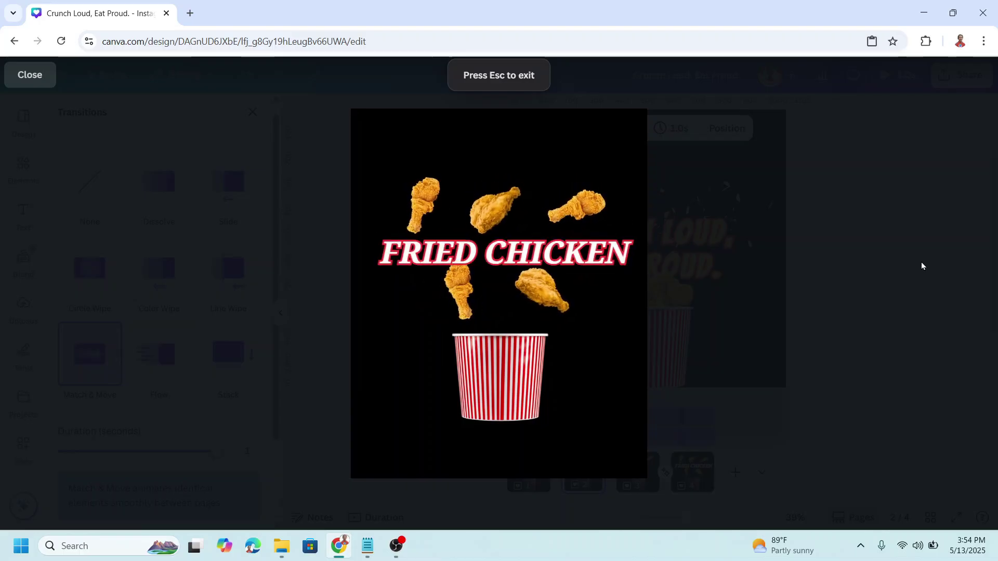
Download pages 1–4 as a 1,080 × 1,350 px MP4 video
key(Escape)
click(961, 76)
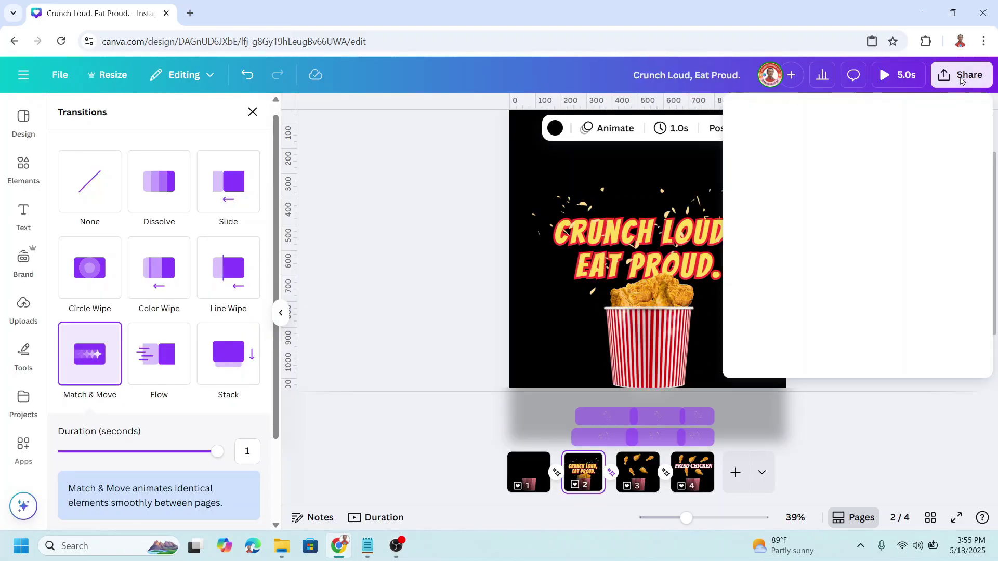
click(762, 346)
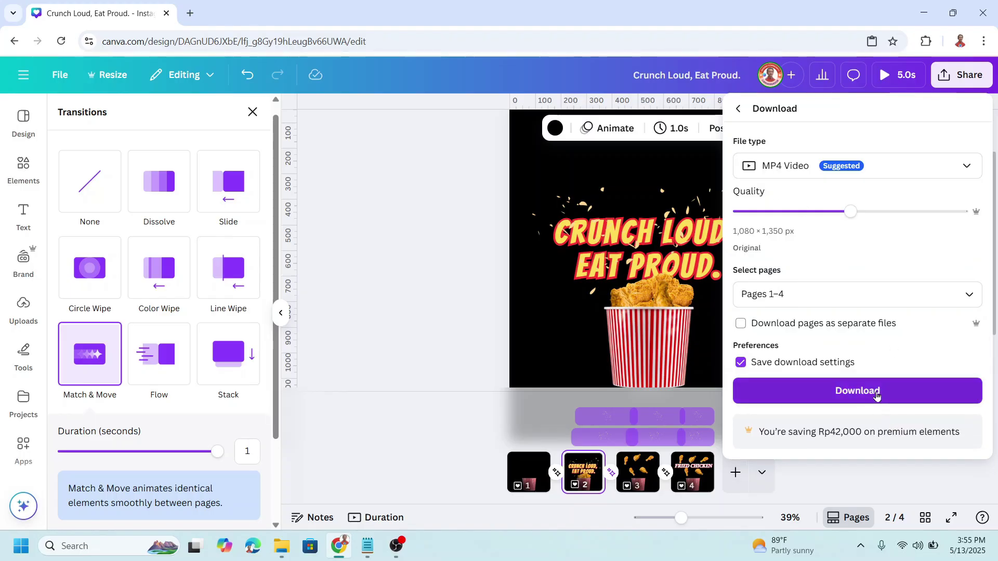
click(876, 395)
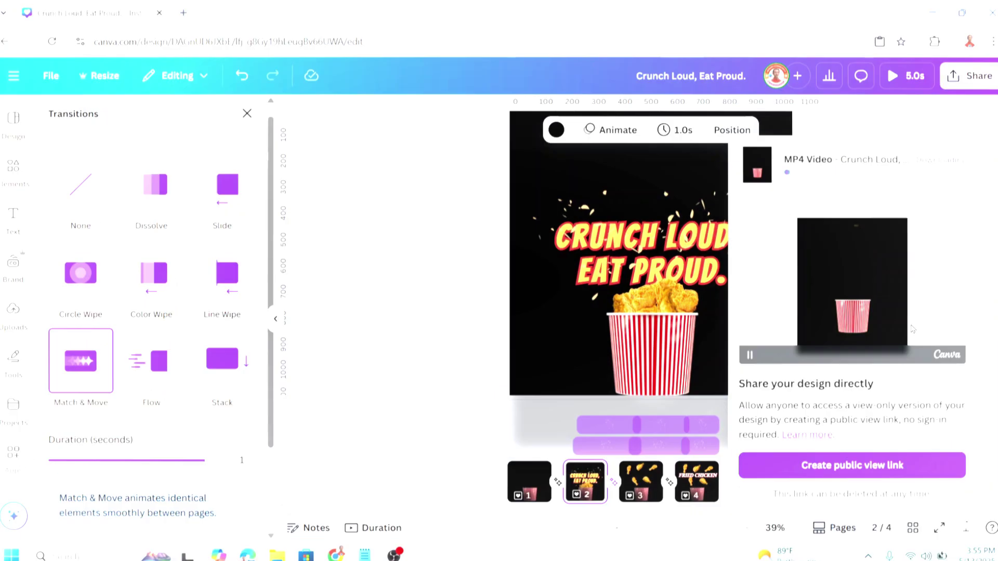